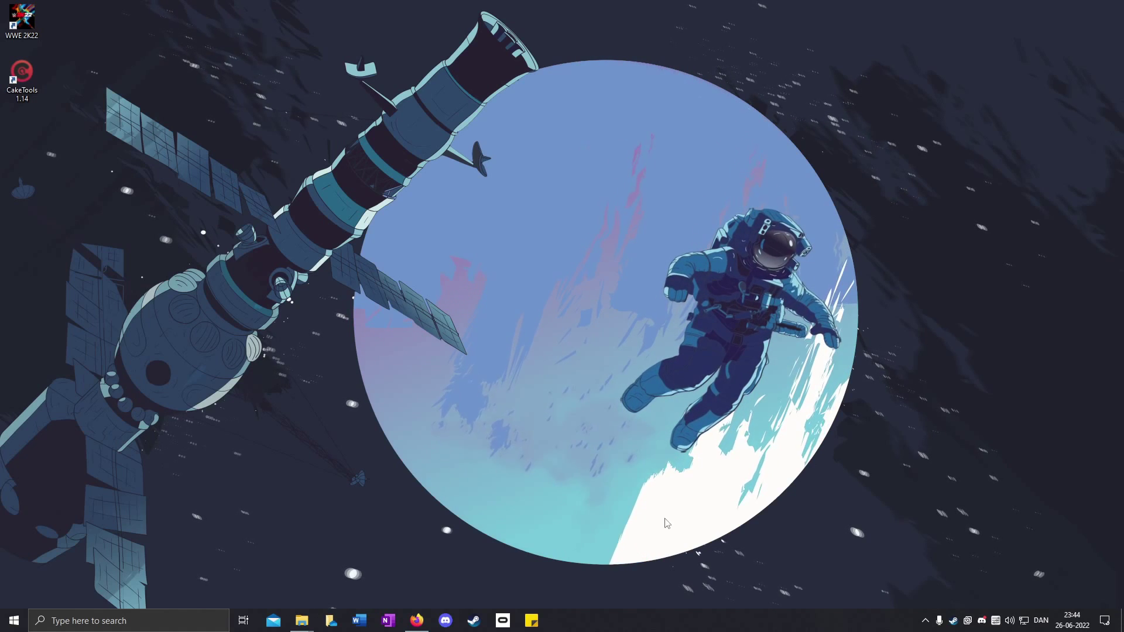
- Open the SMACKDOWN 2K22 mod page in Firefox and read which arena the mod replaces
left_click(416, 621)
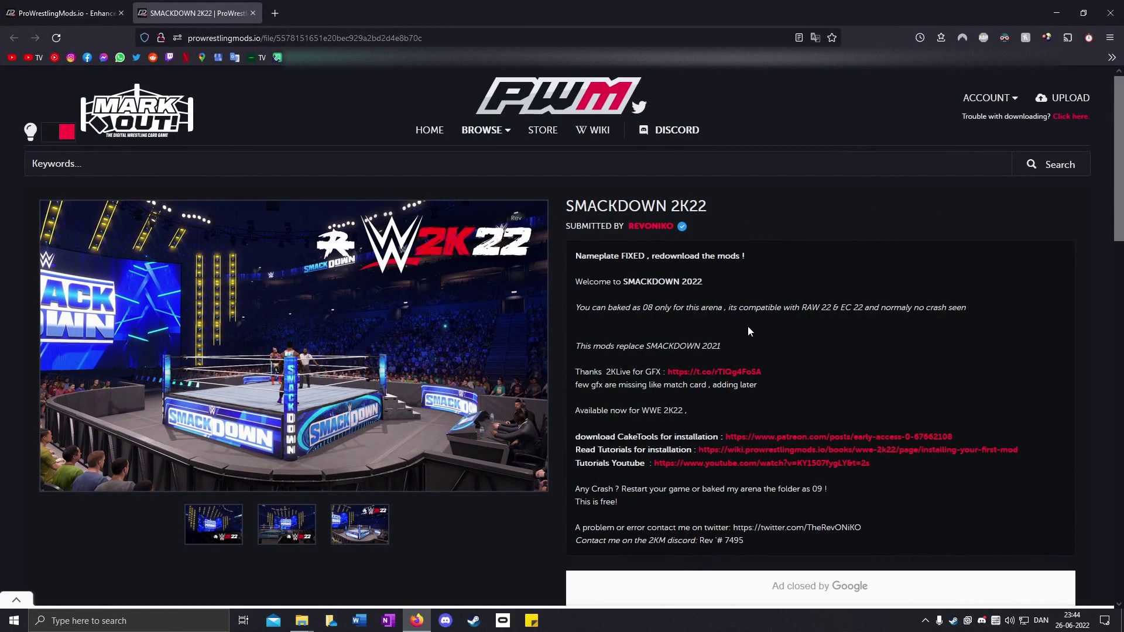
left_click_drag(721, 346, 650, 346)
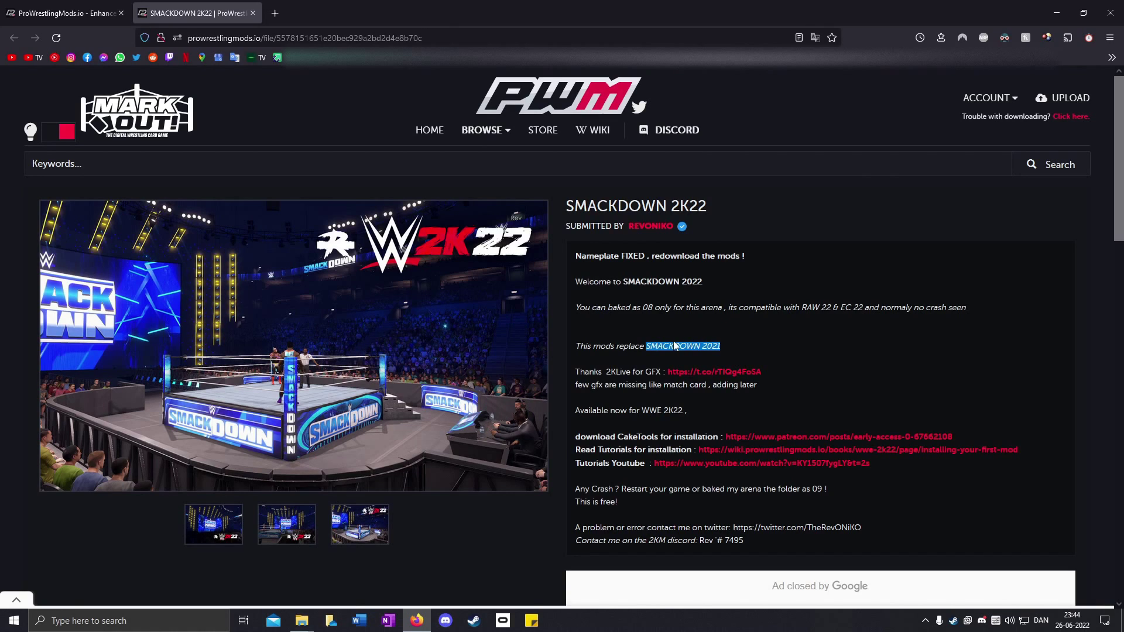
scroll(787, 359, "down", 1)
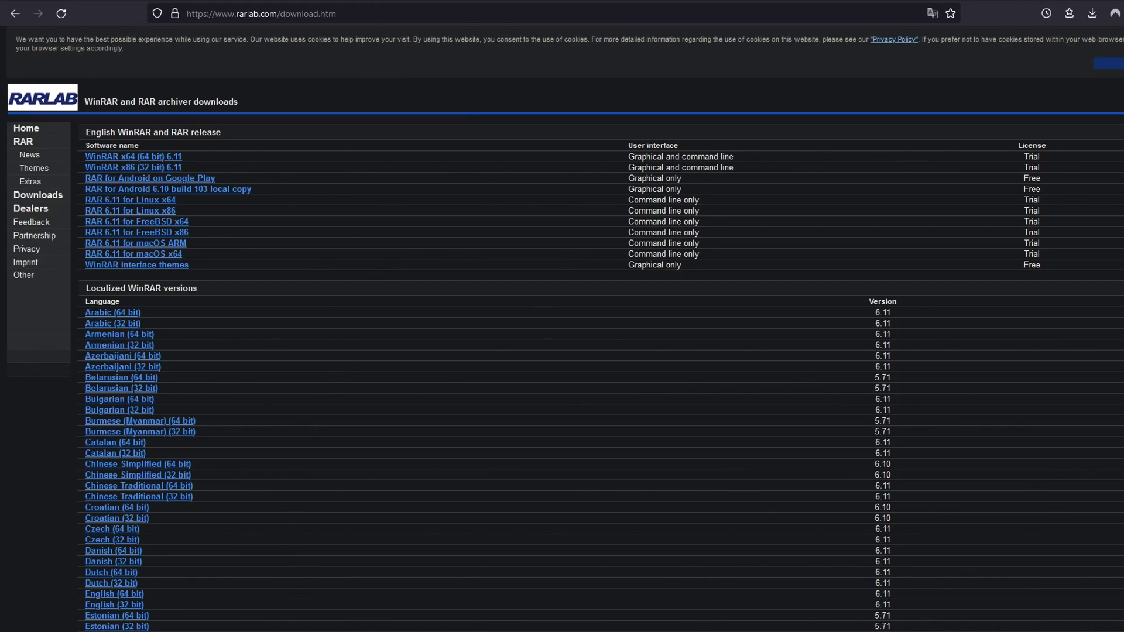
- Check the computer's system type in the This PC properties, and close the Settings and File Explorer windows
key("super+e")
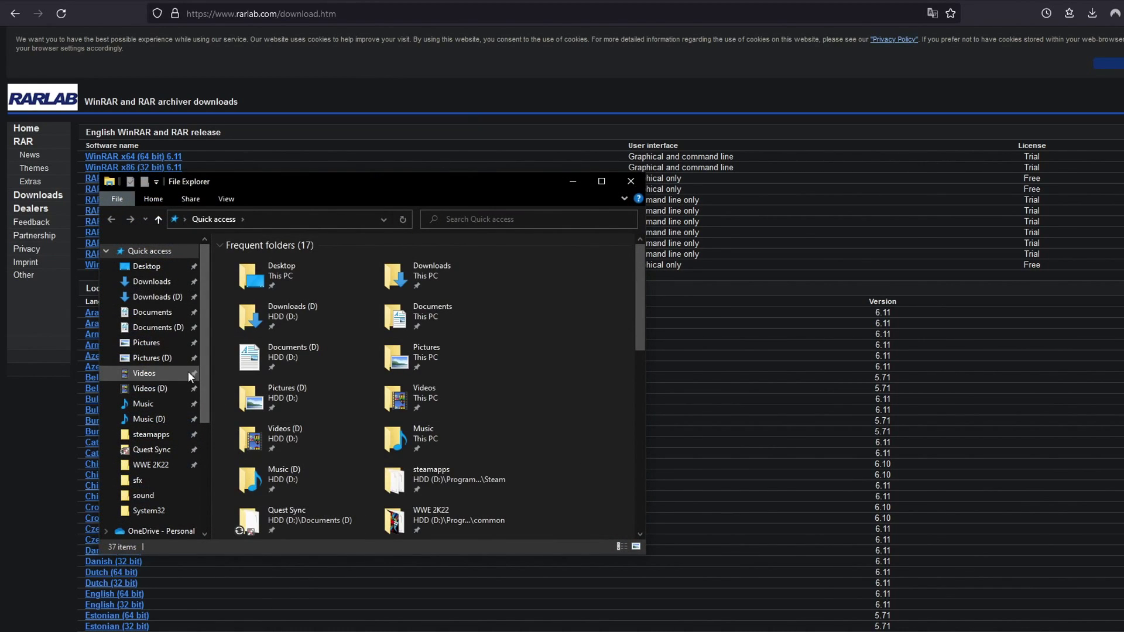
scroll(166, 423, "down", 3)
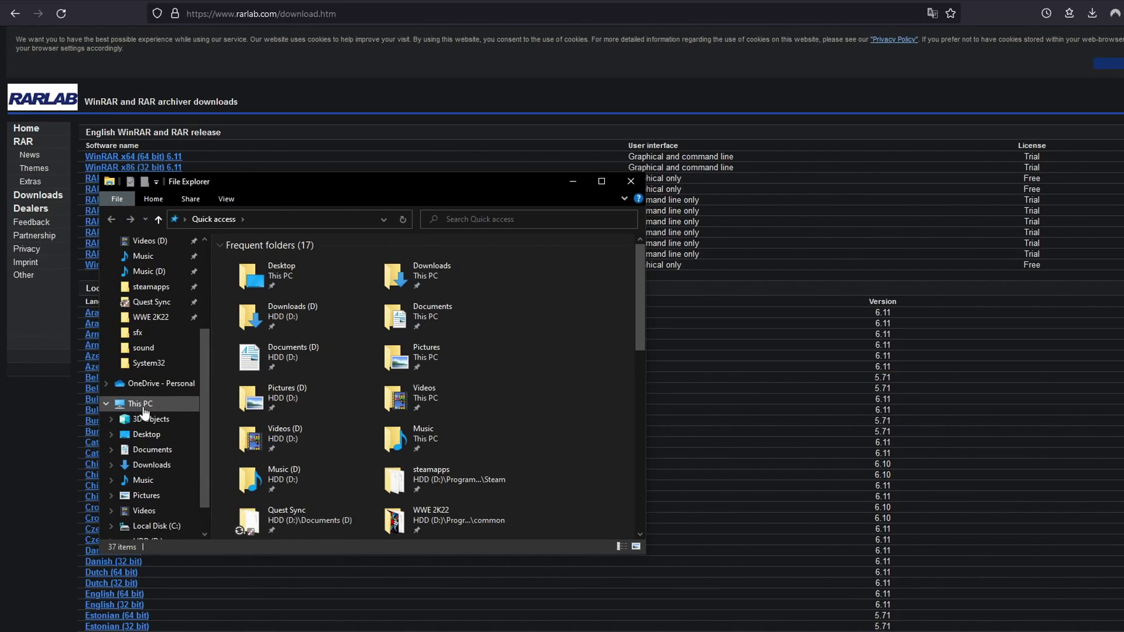
right_click(140, 411)
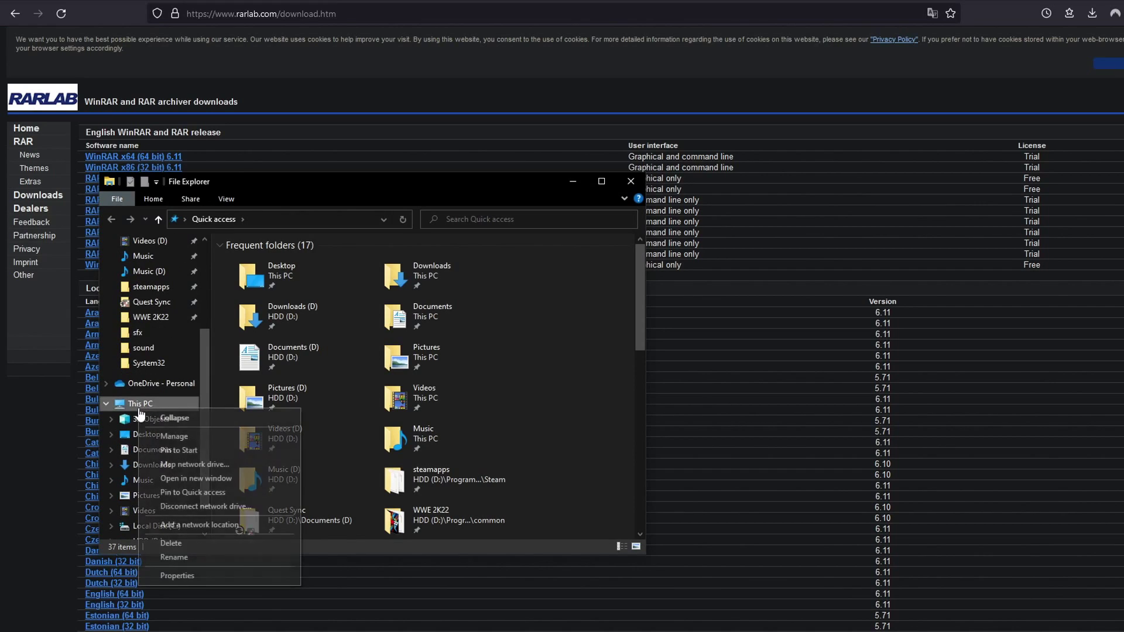
left_click(177, 576)
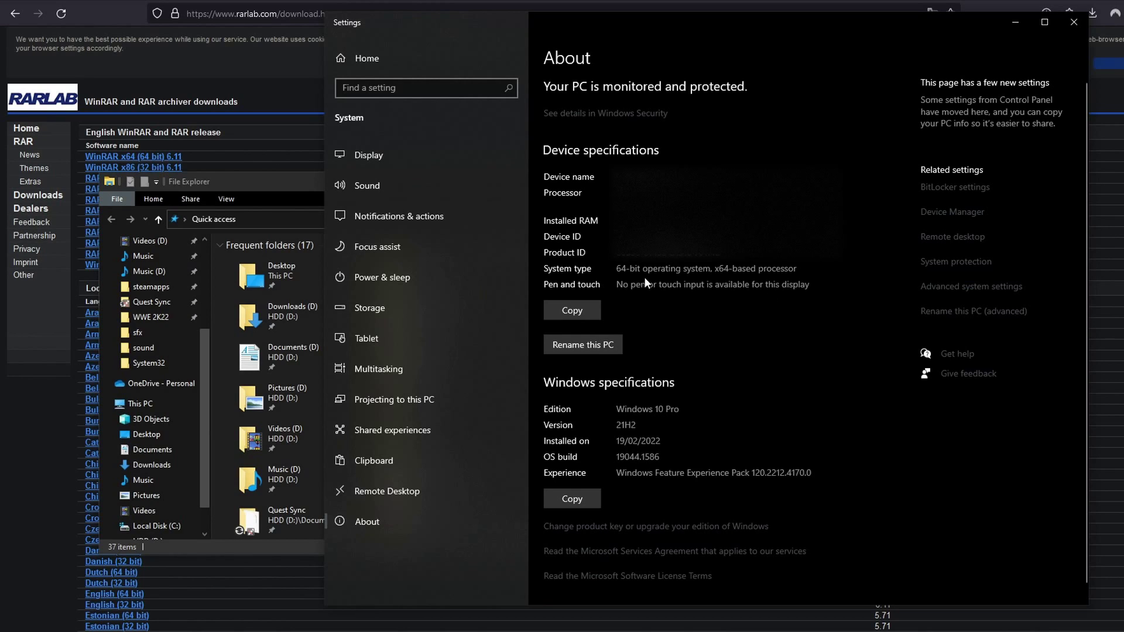
left_click(1074, 31)
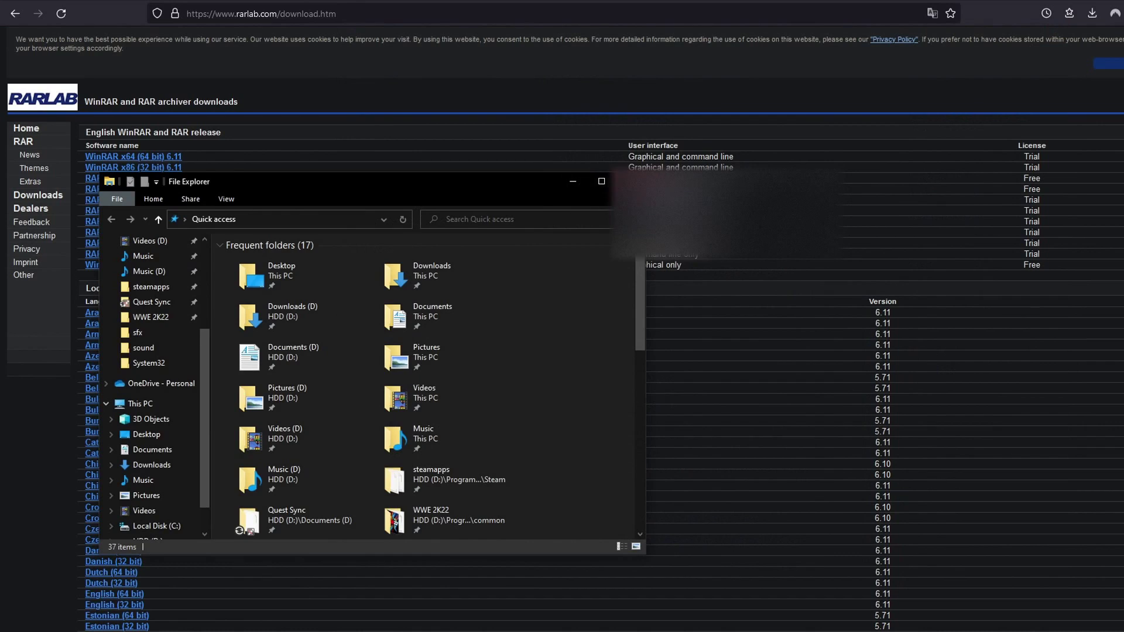
left_click(635, 184)
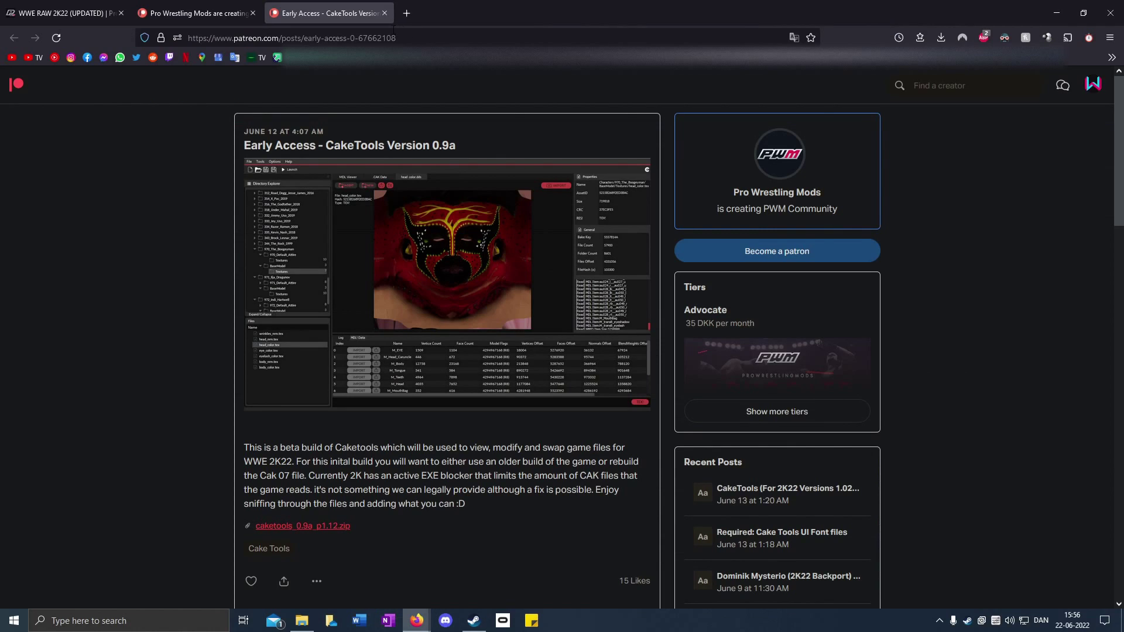
- Download caketools_0.9a_p1.12.zip from the "Early Access - CakeTools Version 0.9a" Patreon post
key("ctrl+l")
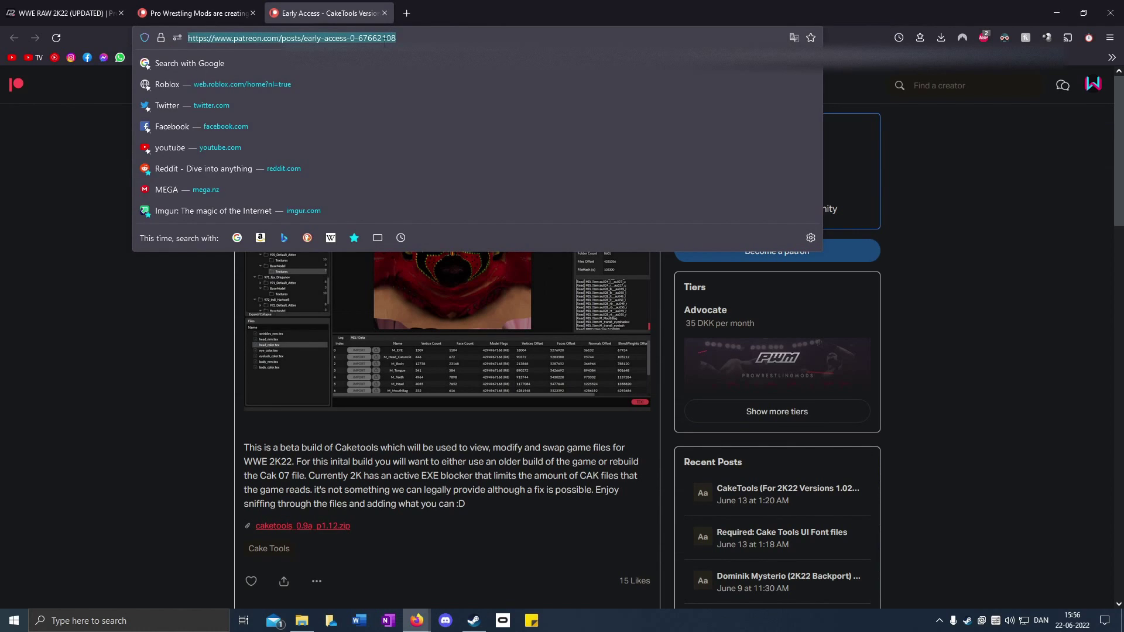
key("Escape")
triple_click(414, 145)
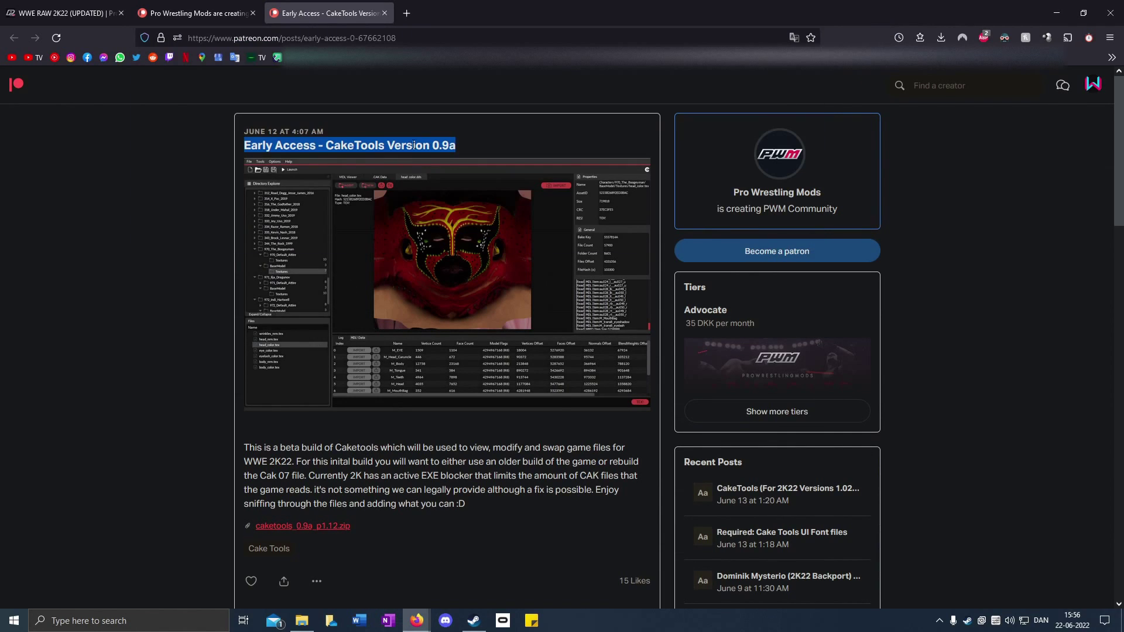
left_click(417, 144)
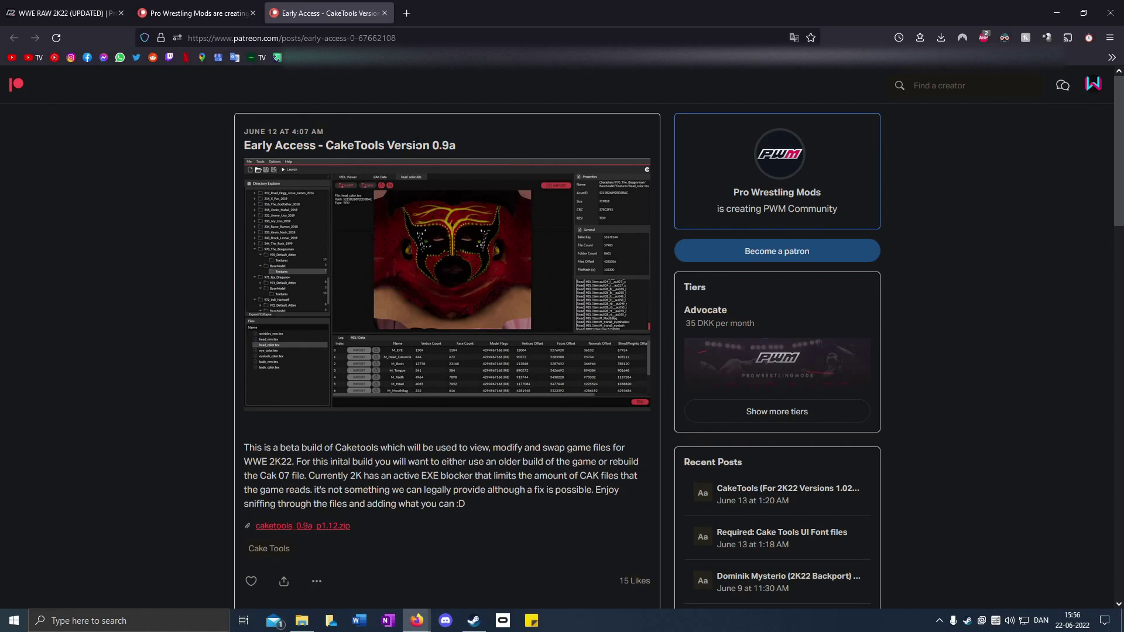
scroll(637, 293, "down", 3)
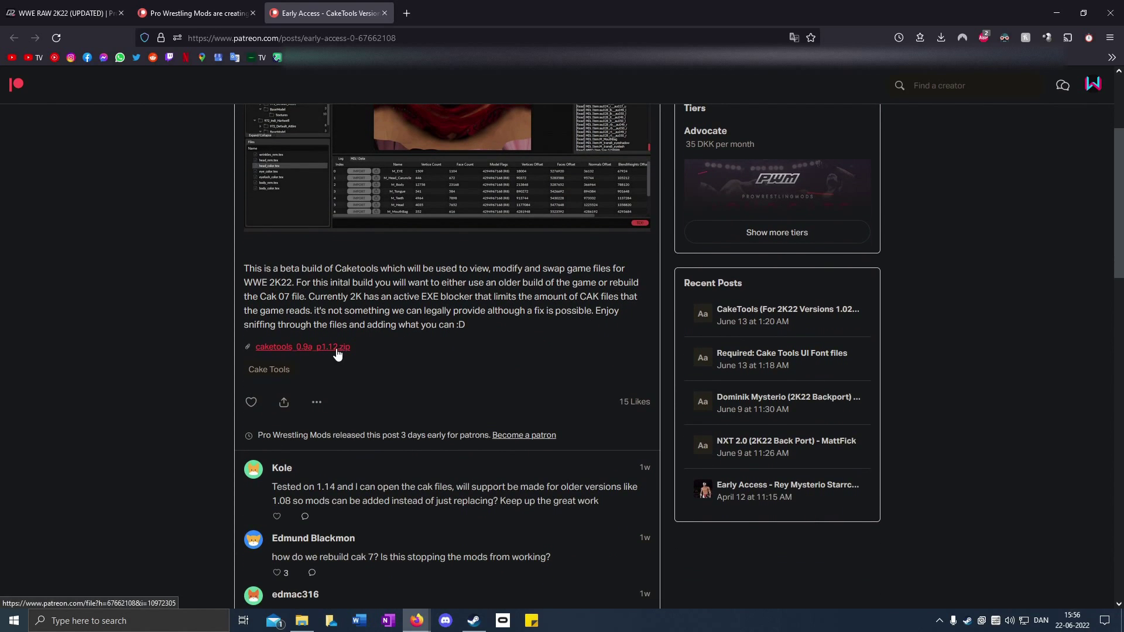
left_click(337, 354)
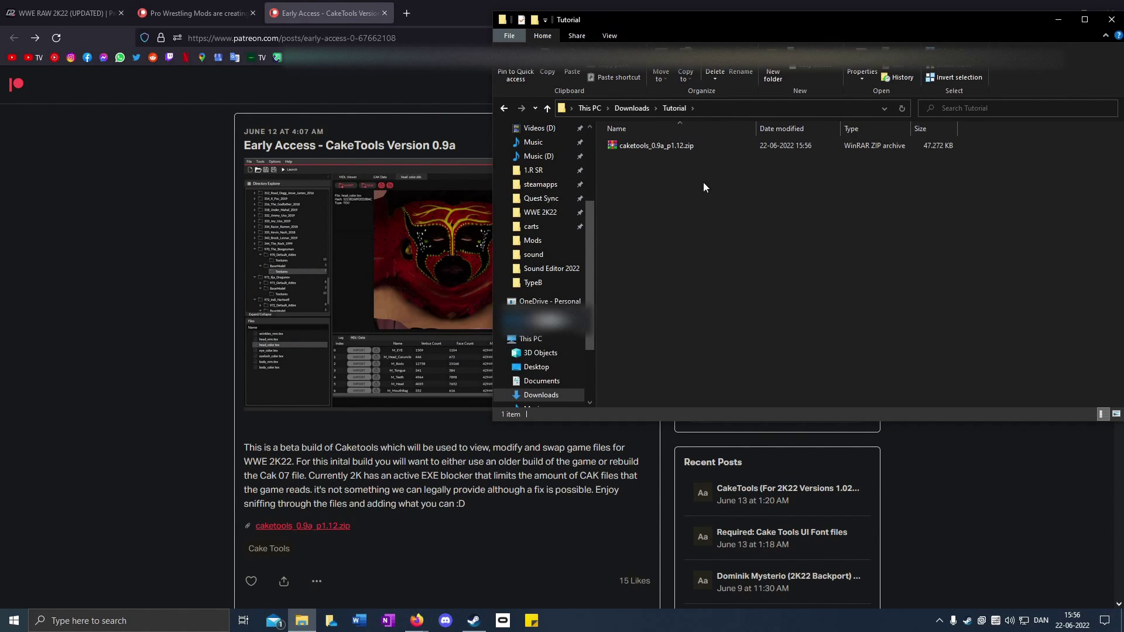
- Extract caketools_0.9a_p1.12.zip in the Tutorial folder into its own caketools_0.9a_p1.12 folder
left_click(681, 150)
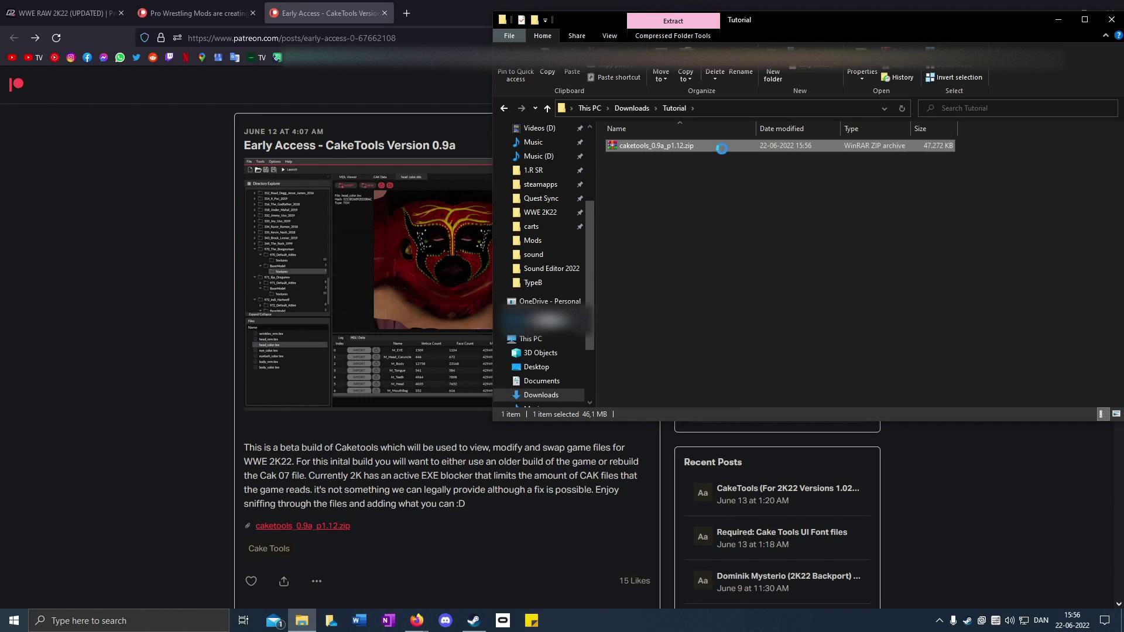
right_click(722, 148)
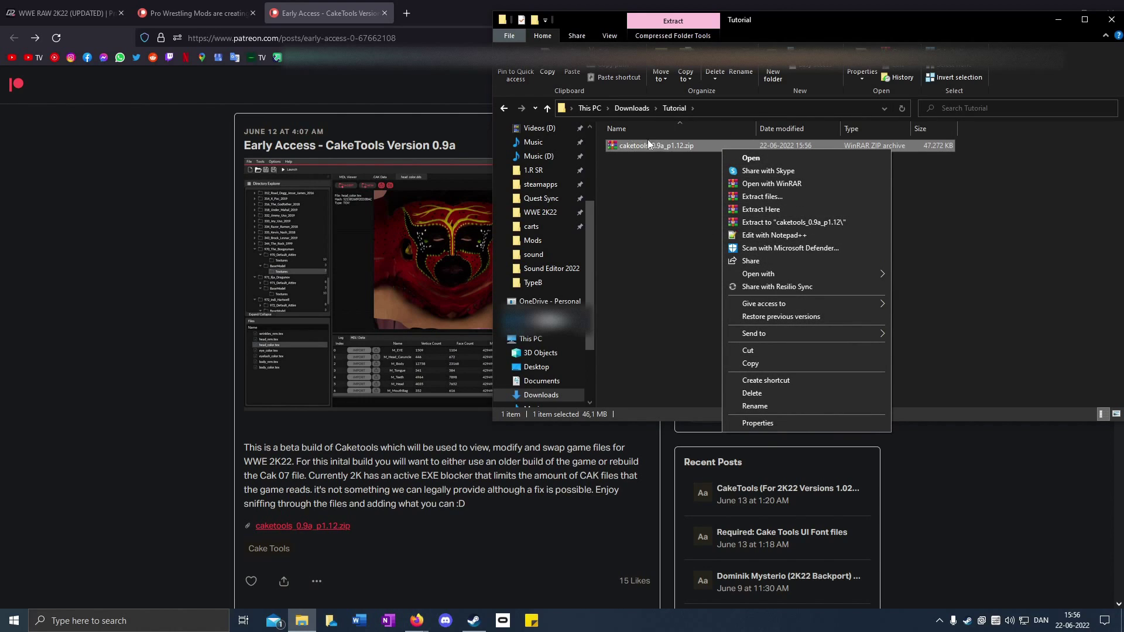
left_click(614, 148)
right_click(633, 141)
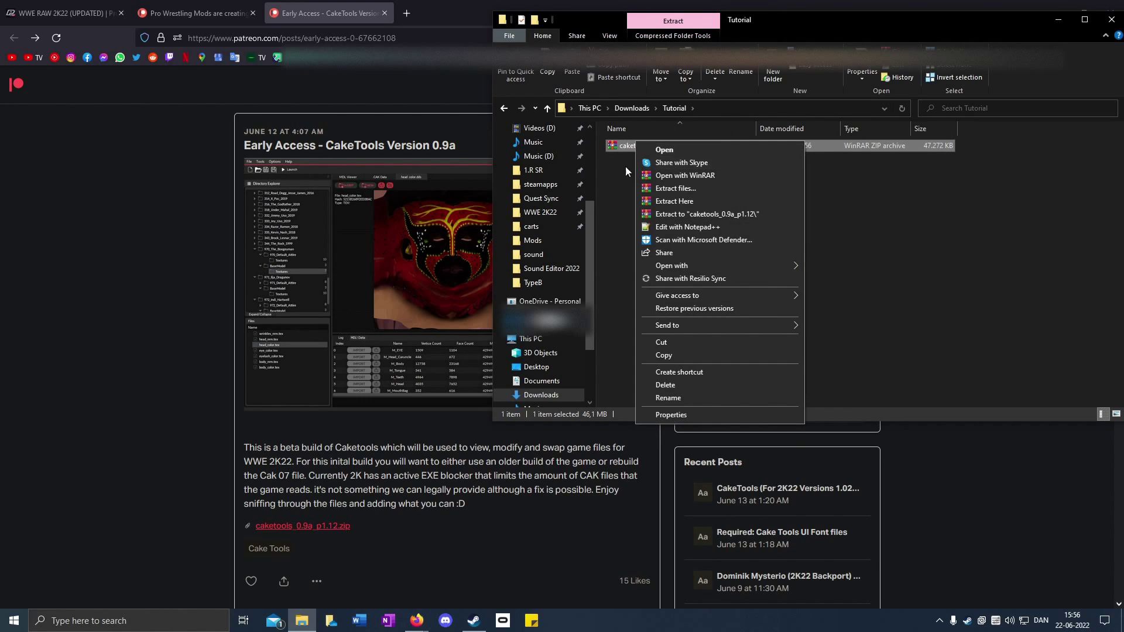
left_click(669, 215)
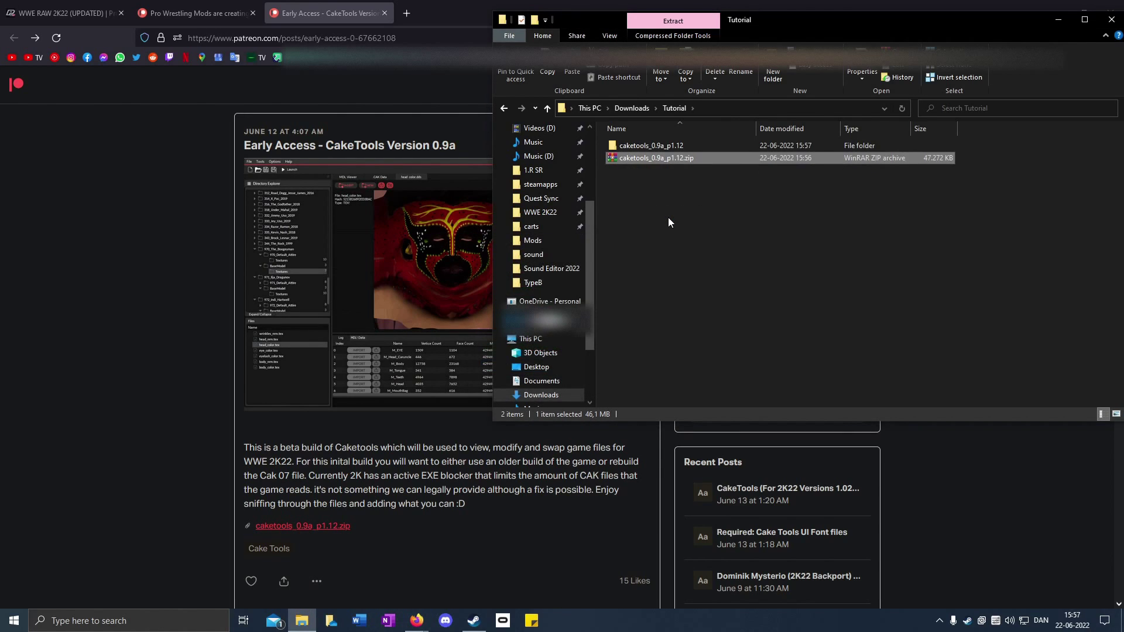
- Create a desktop shortcut for CakeTools.exe from the release folder inside caketools_0.9a_p1.12
left_click(656, 147)
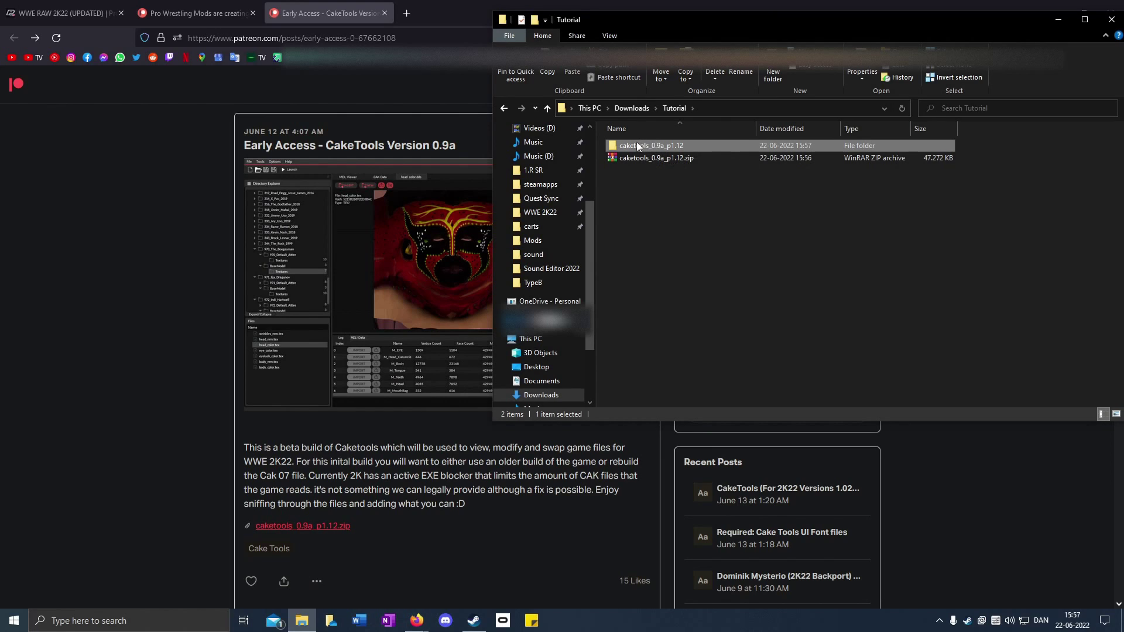
double_click(674, 148)
double_click(673, 146)
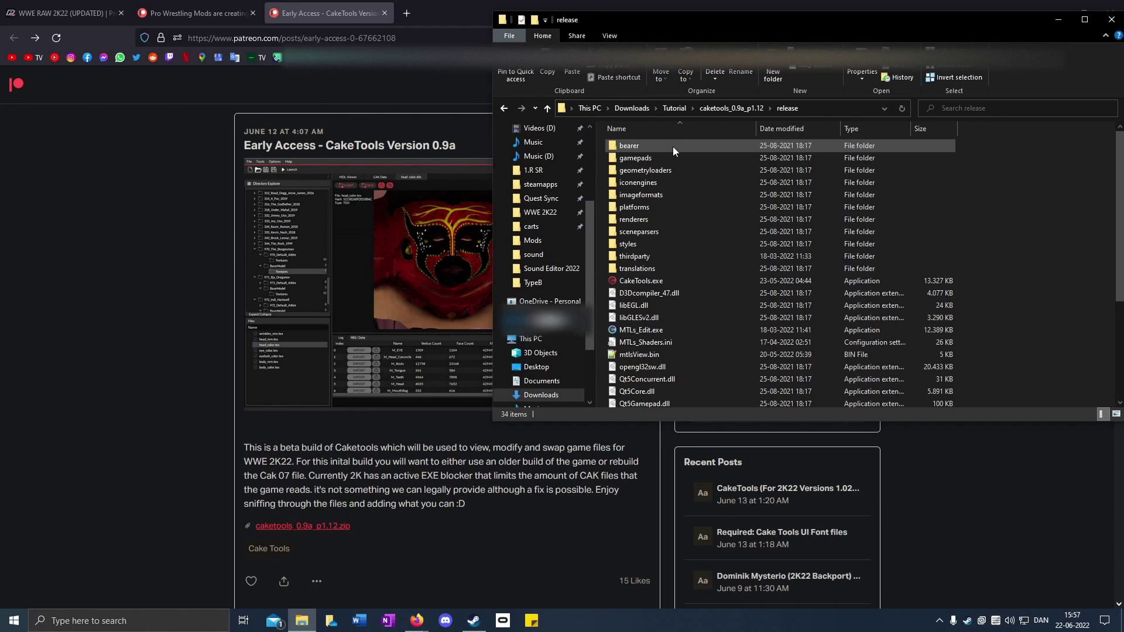
scroll(744, 190, "down", 5)
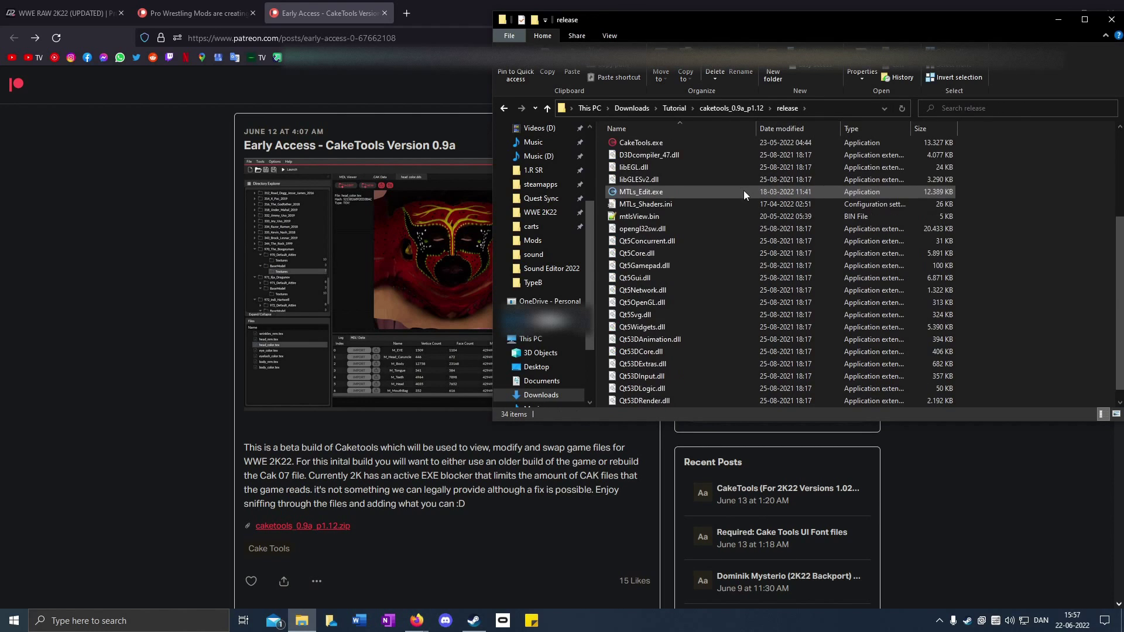
scroll(750, 263, "up", 5)
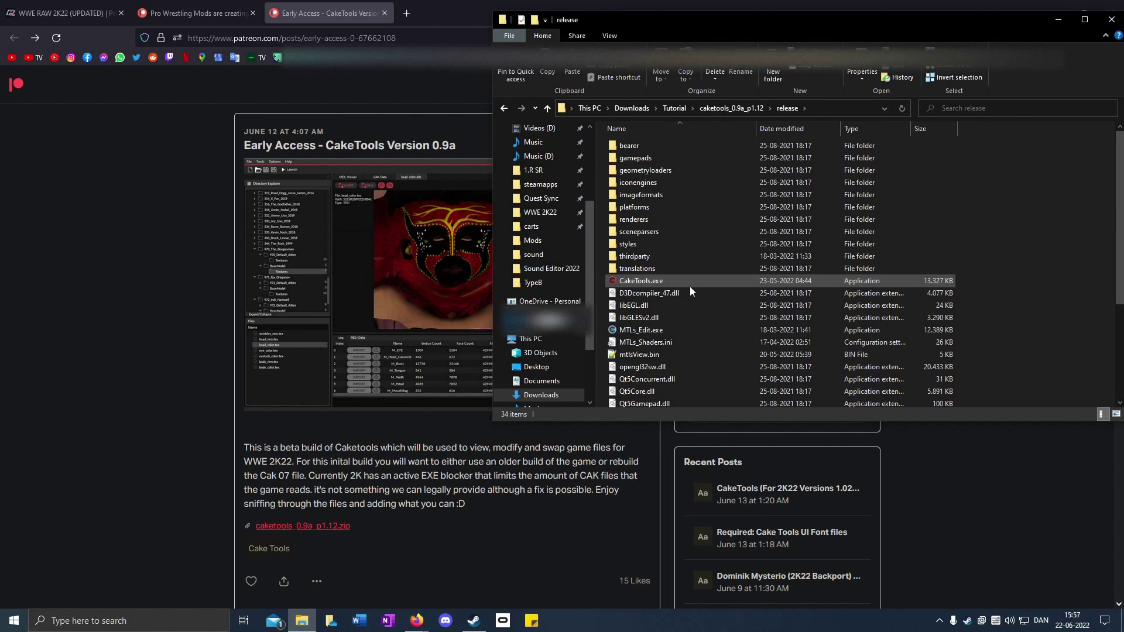
left_click(655, 285)
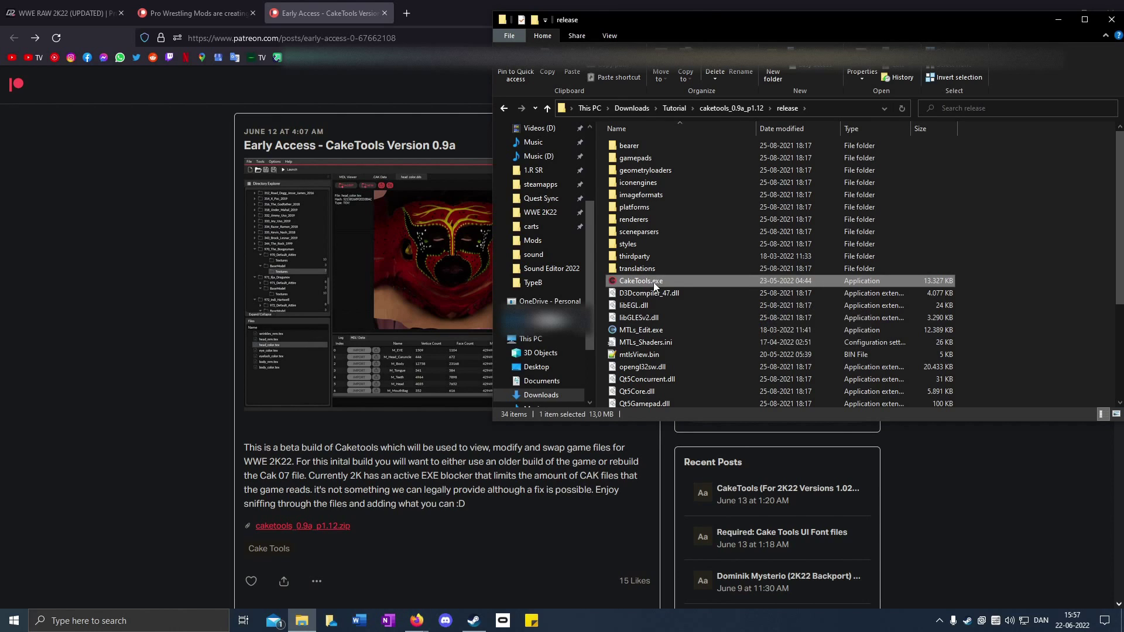
right_click(654, 285)
mouse_move(795, 512)
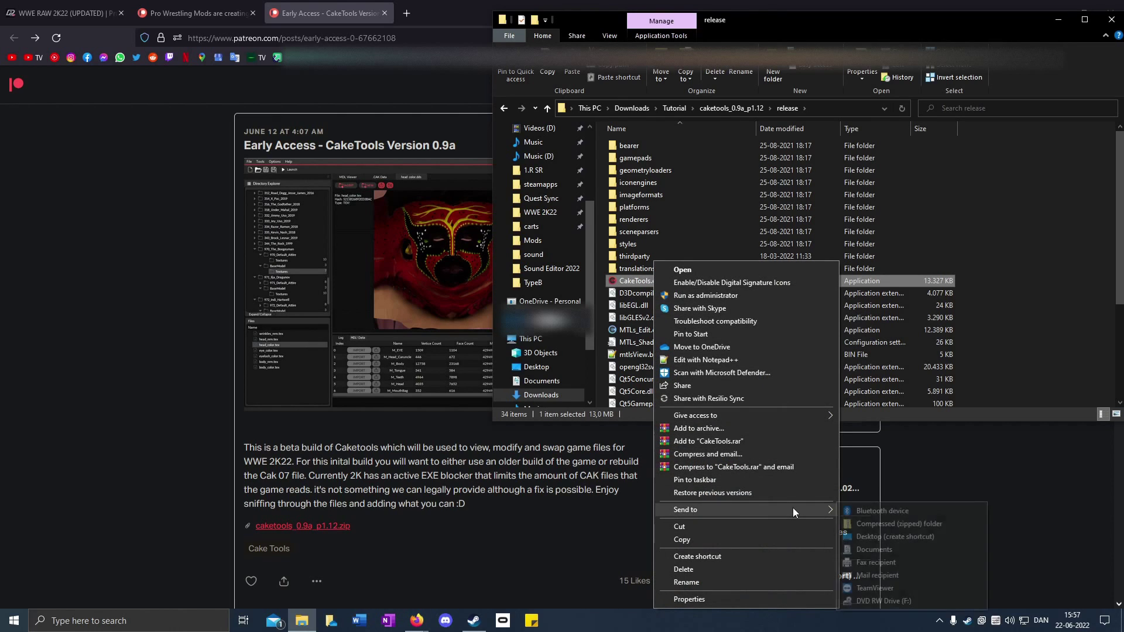
left_click(868, 525)
- Download CakeTools-UI-Fonts_1.zip from the "Required: Cake Tools UI Font files" post and extract it into its own folder
left_click(773, 532)
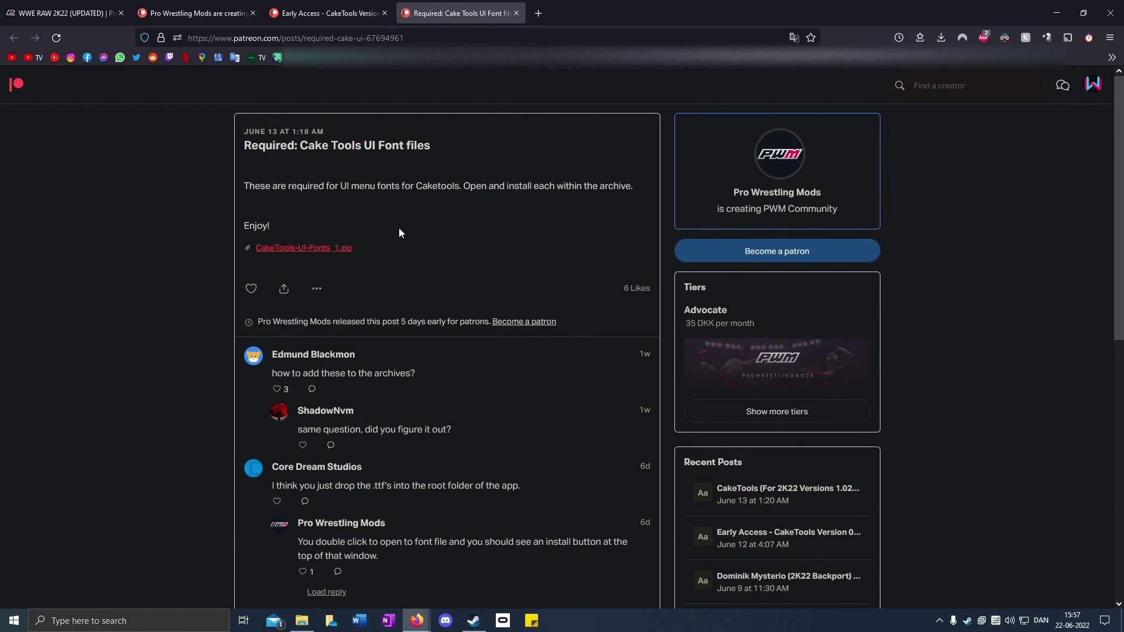
left_click(328, 249)
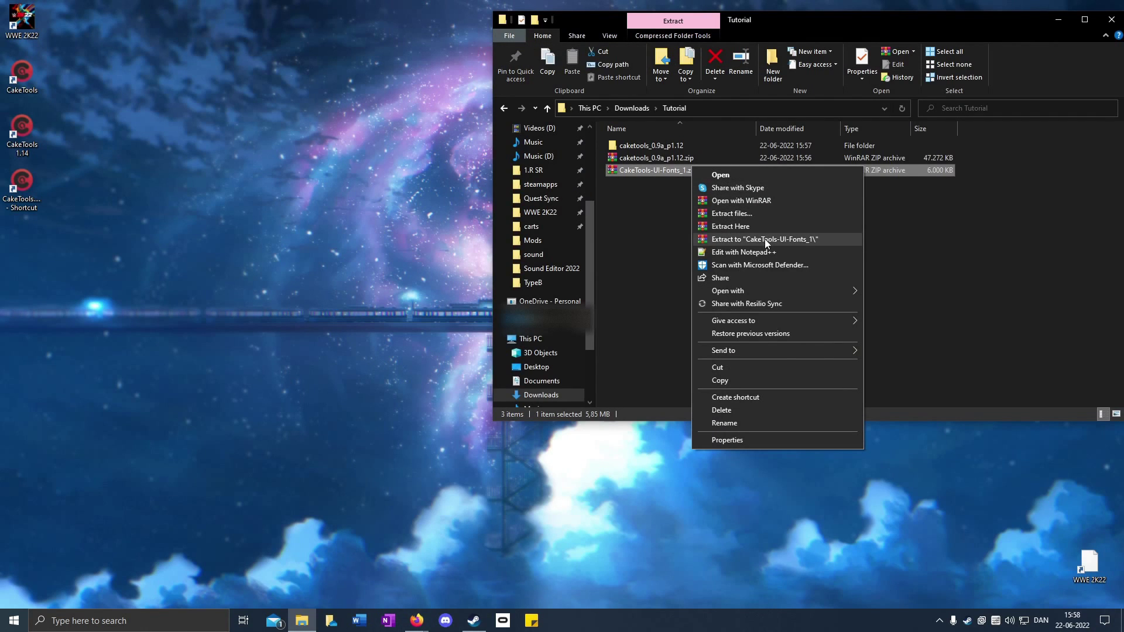
left_click(765, 239)
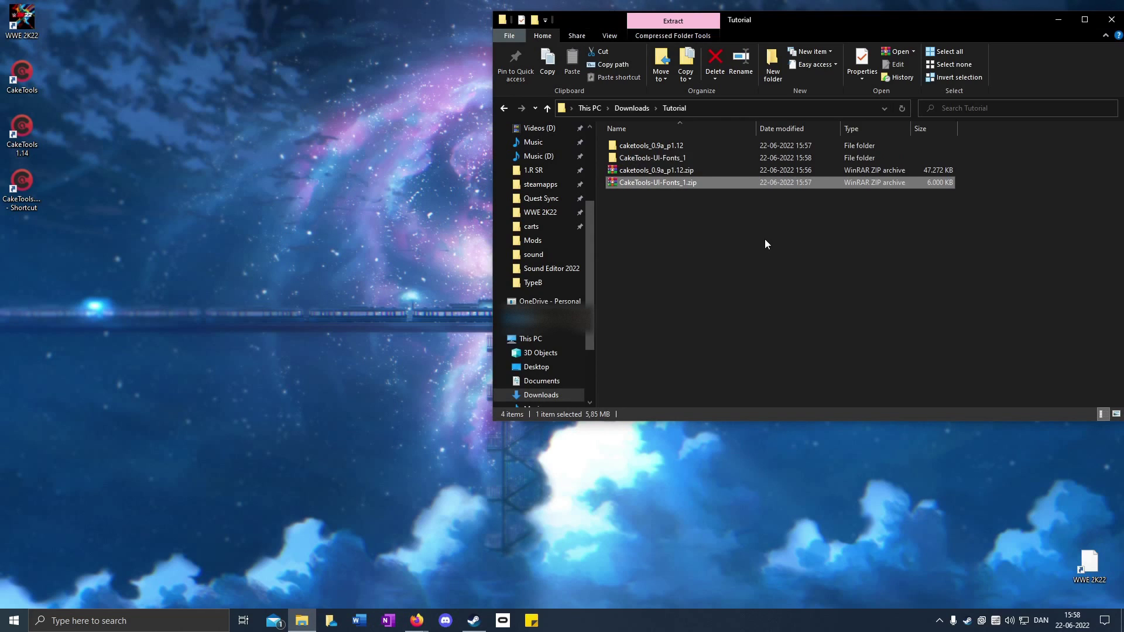
- Install all the TrueType font files in the CakeTools-UI-Fonts_1 folder
double_click(699, 157)
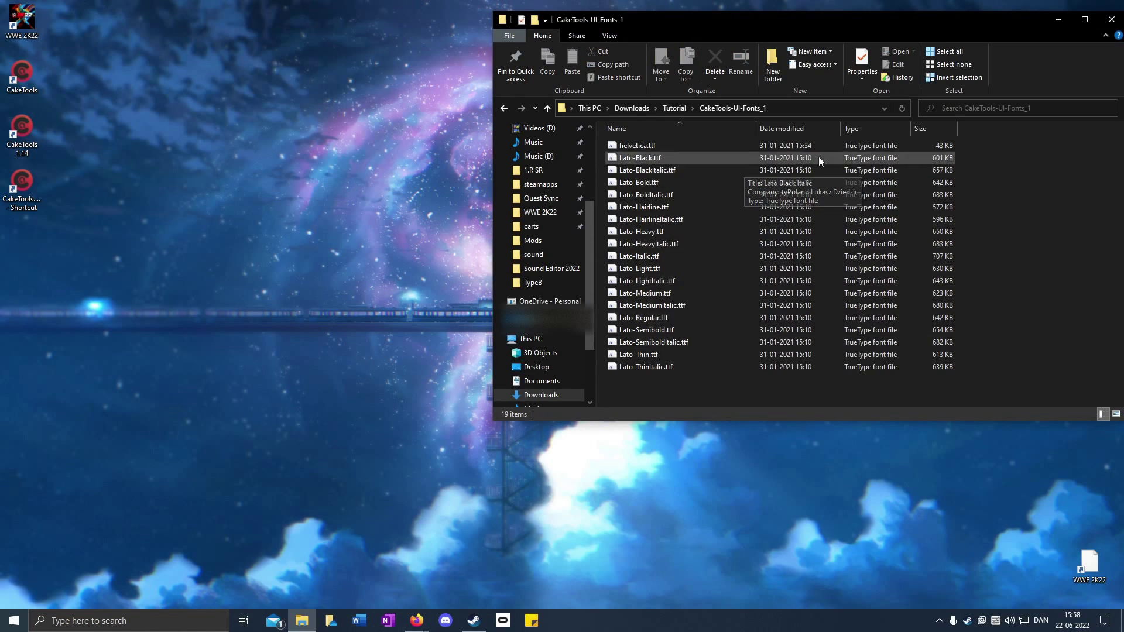
left_click_drag(1023, 378, 651, 136)
right_click(666, 167)
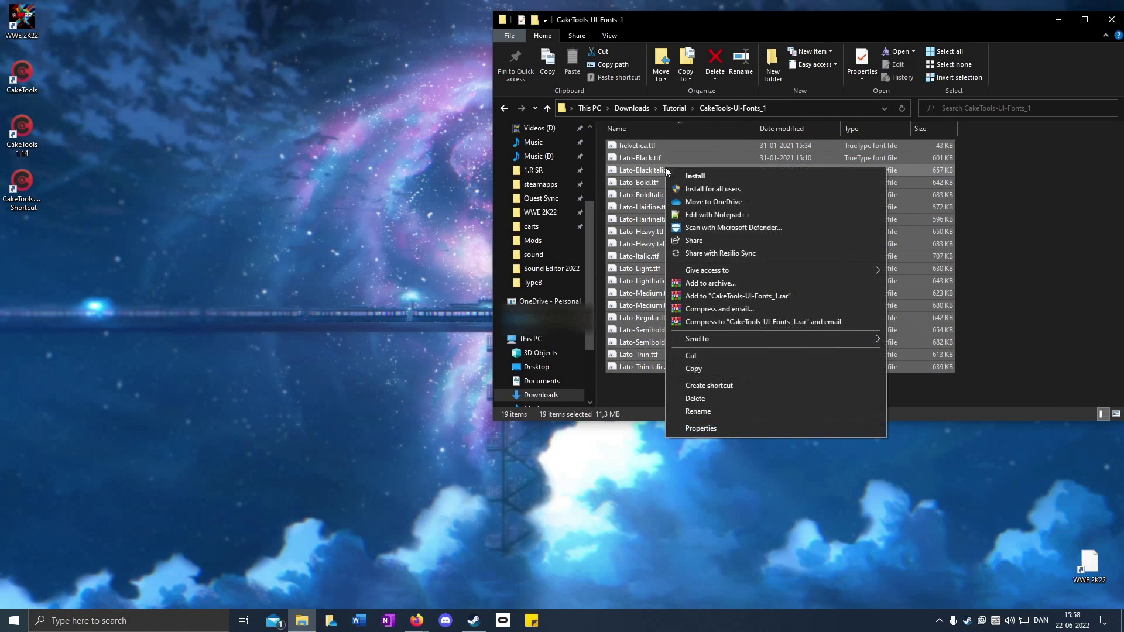
left_click(684, 179)
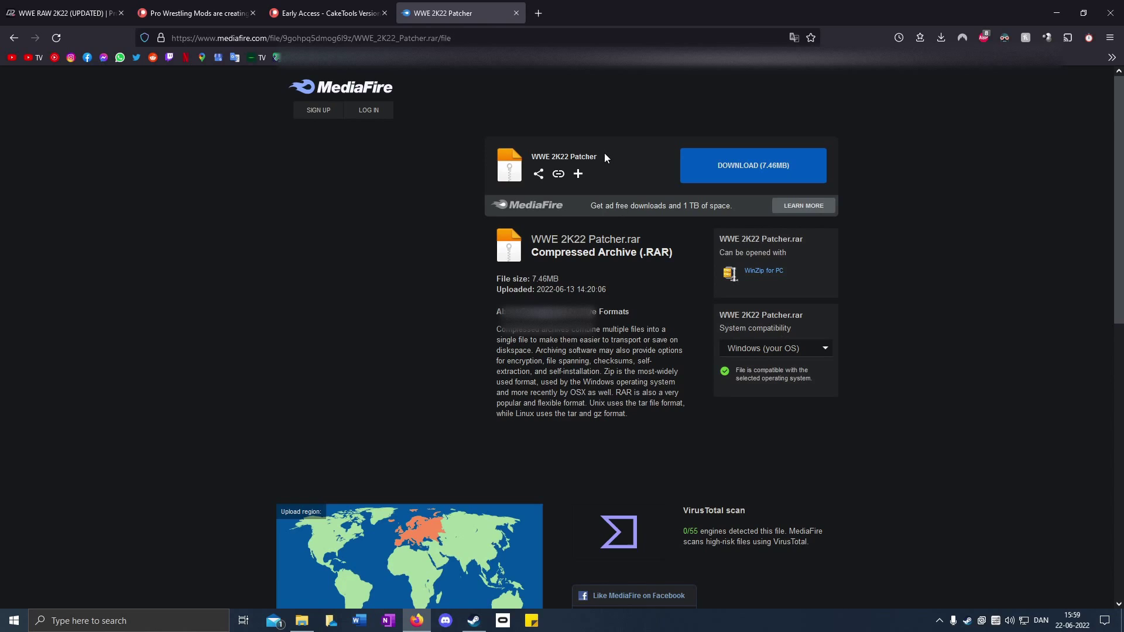
- Download WWE 2K22 Patcher.rar from MediaFire and try to extract it into its own WWE 2K22 Patcher folder
left_click_drag(608, 156, 513, 153)
left_click(646, 176)
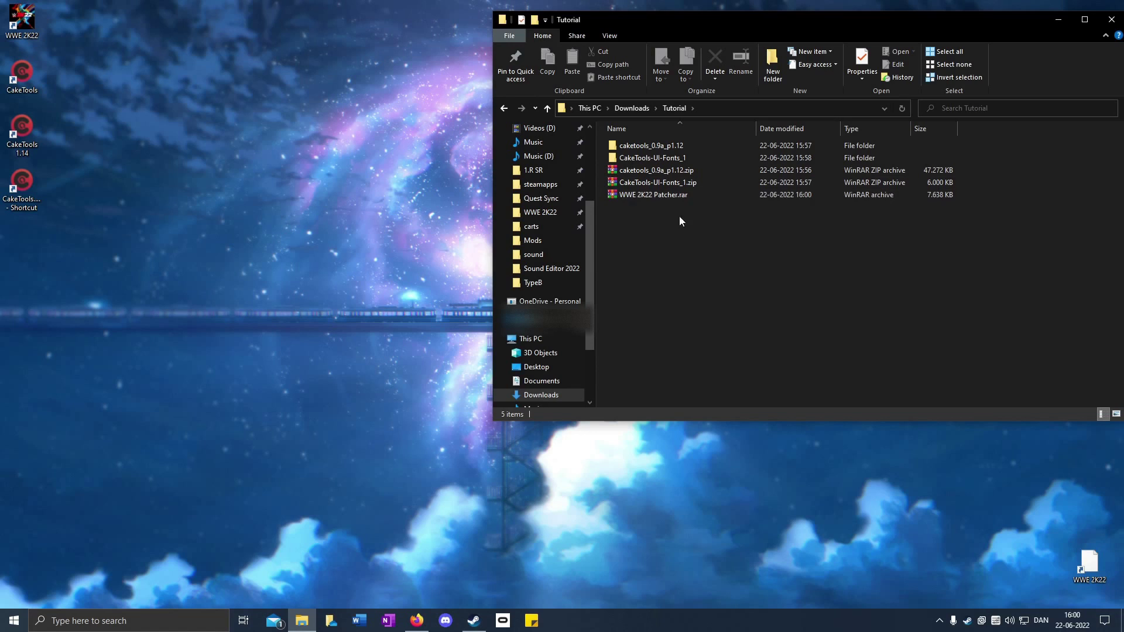
right_click(662, 199)
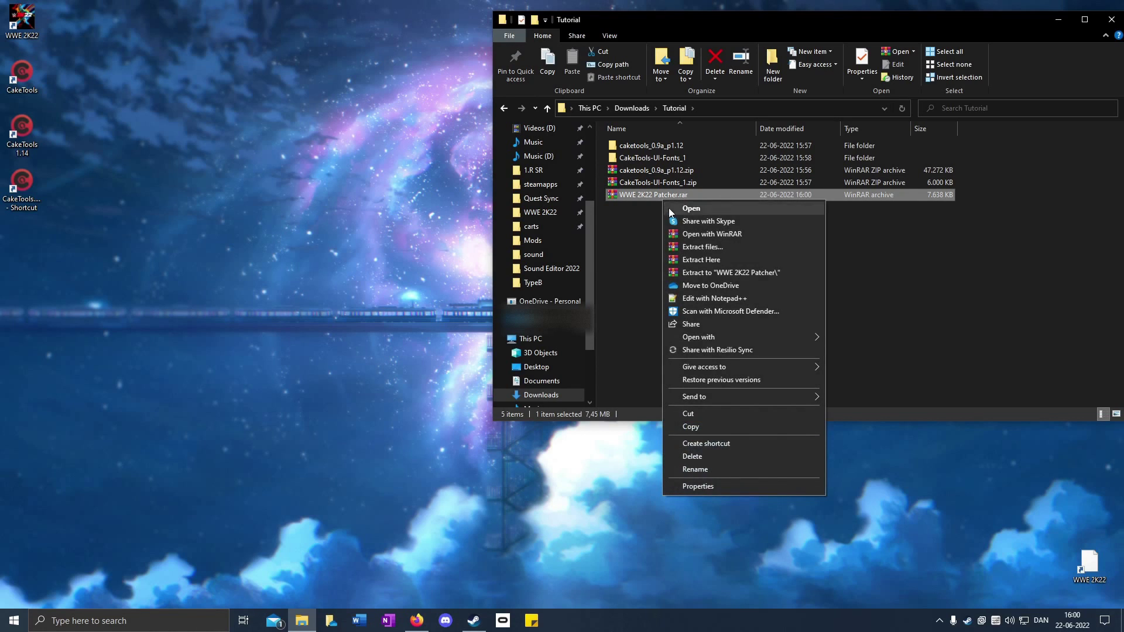
left_click(711, 274)
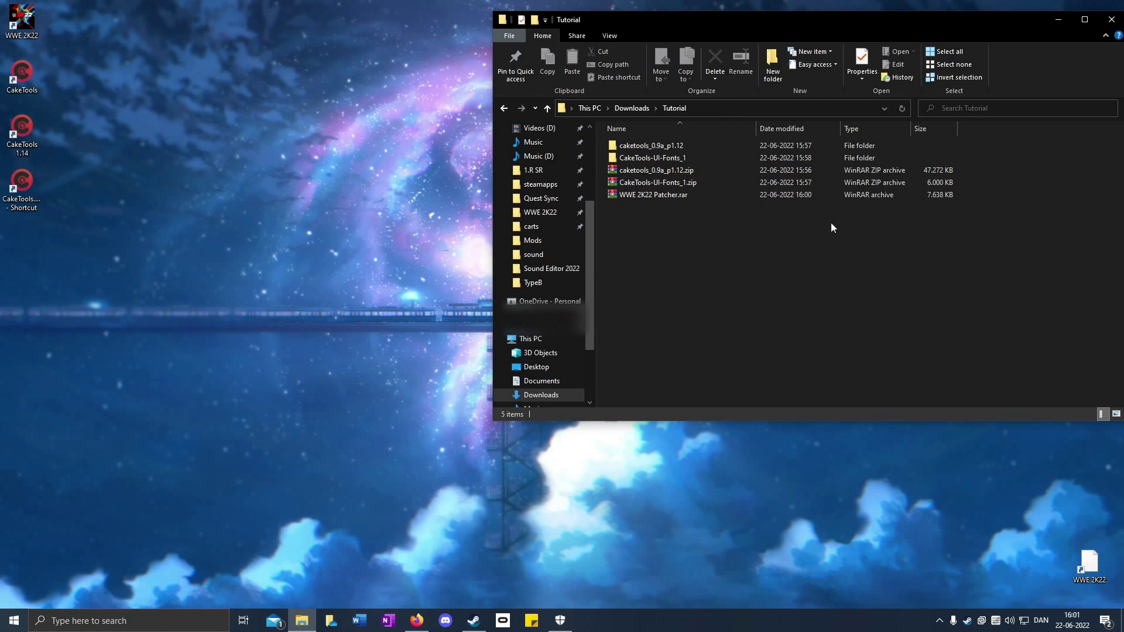
- Extract WWE 2K22 Patcher.rar into its own WWE 2K22 Patcher folder
left_click(722, 196)
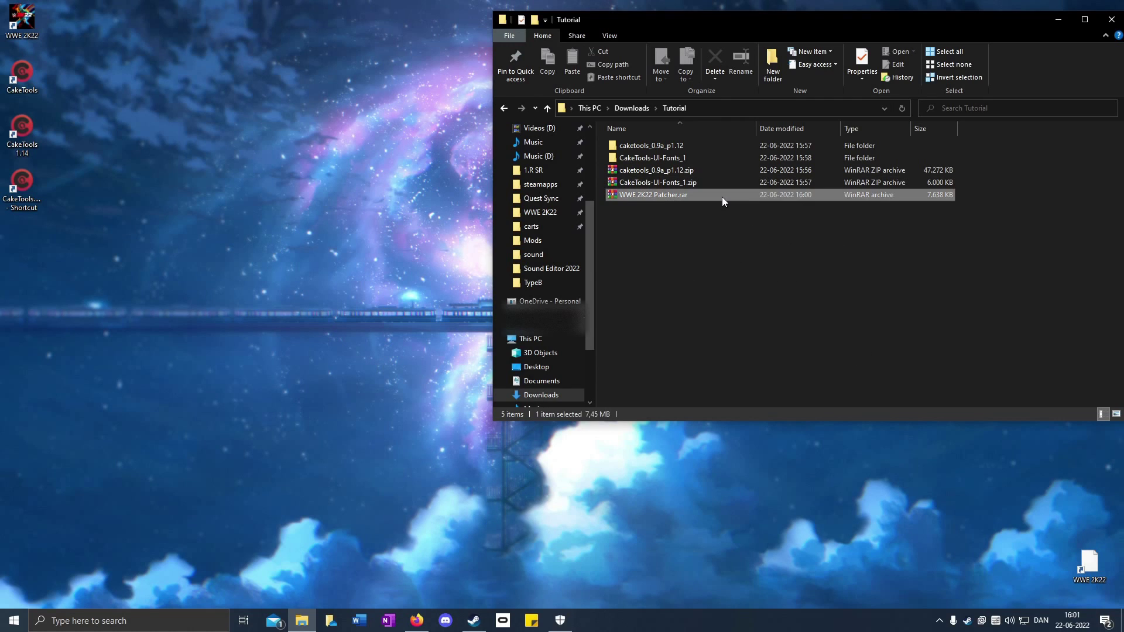
right_click(723, 197)
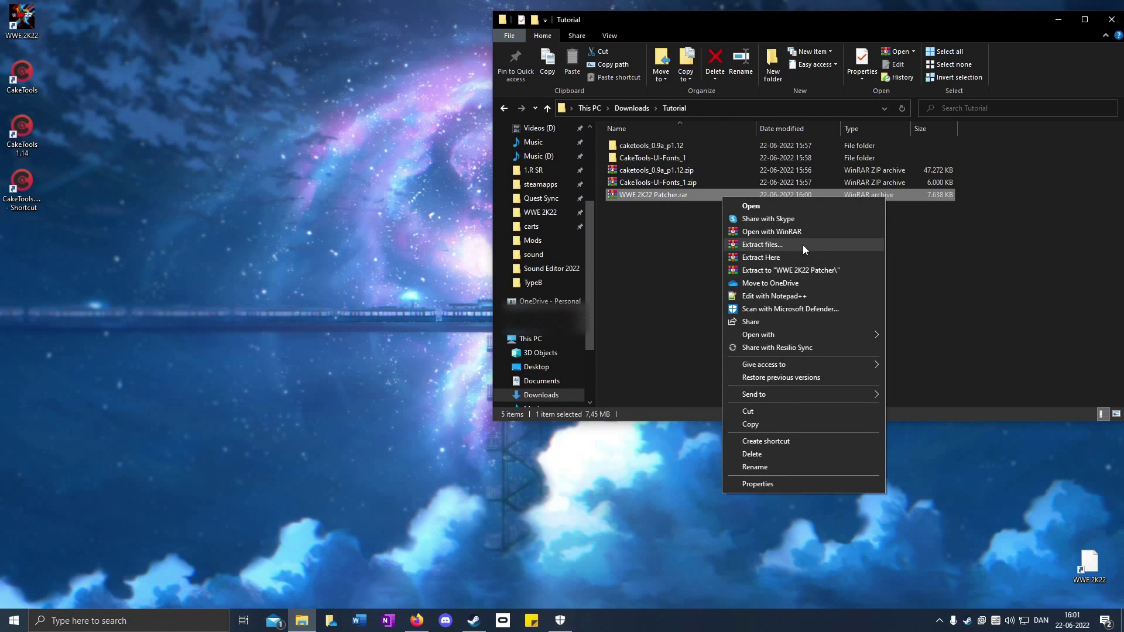
left_click(791, 270)
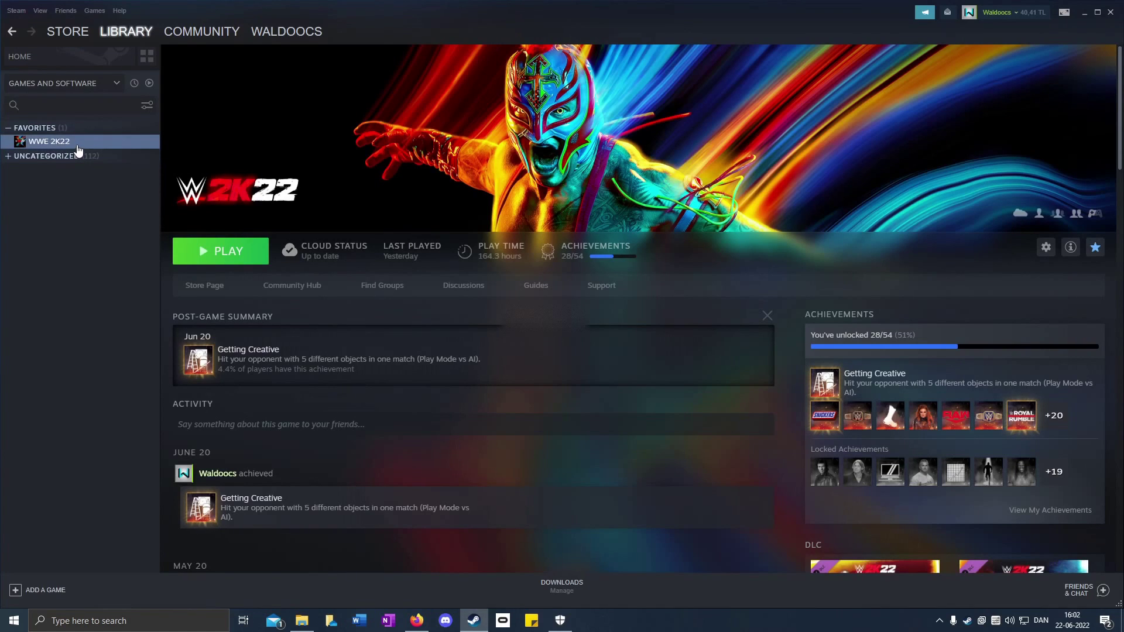
- Switch to Steam and open the local files folder of WWE 2K22 through the game's properties
right_click(78, 147)
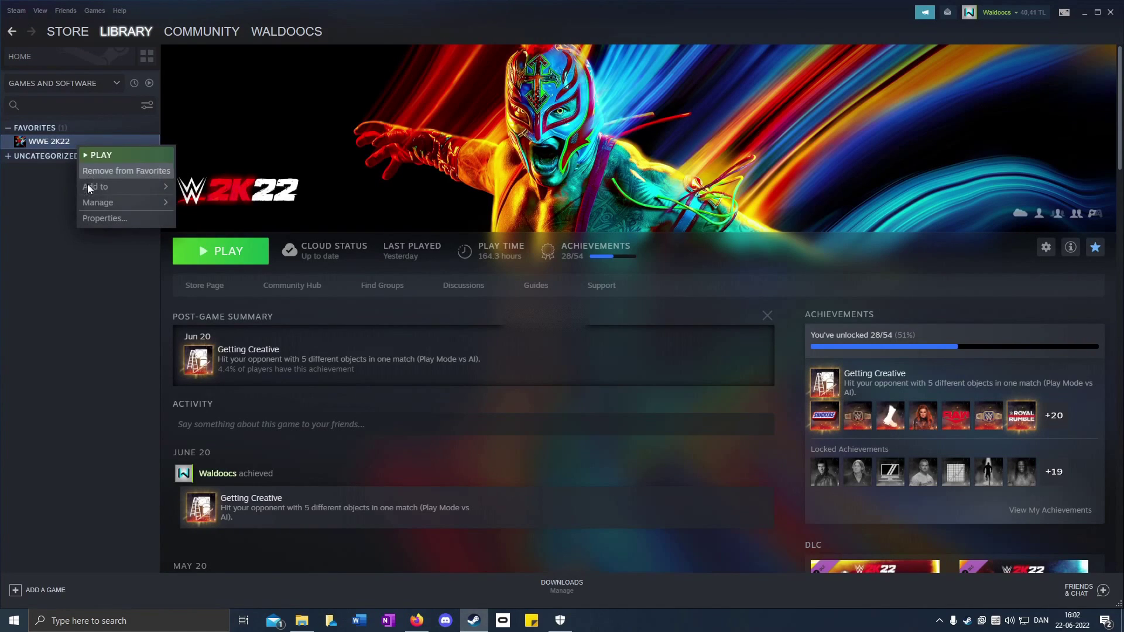
left_click(96, 218)
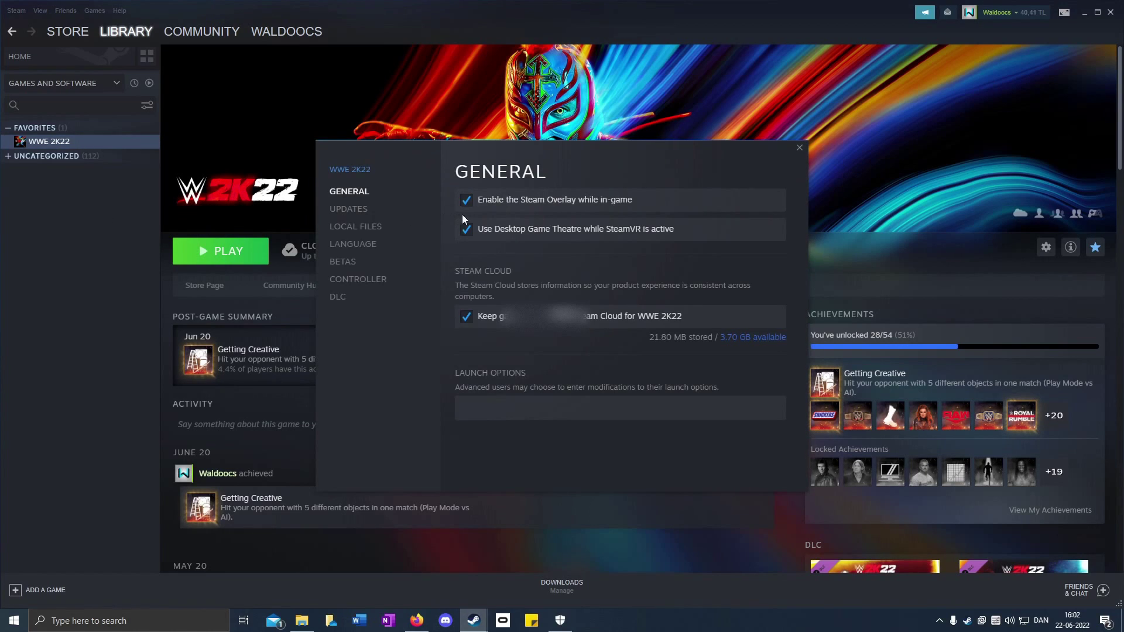
left_click(357, 227)
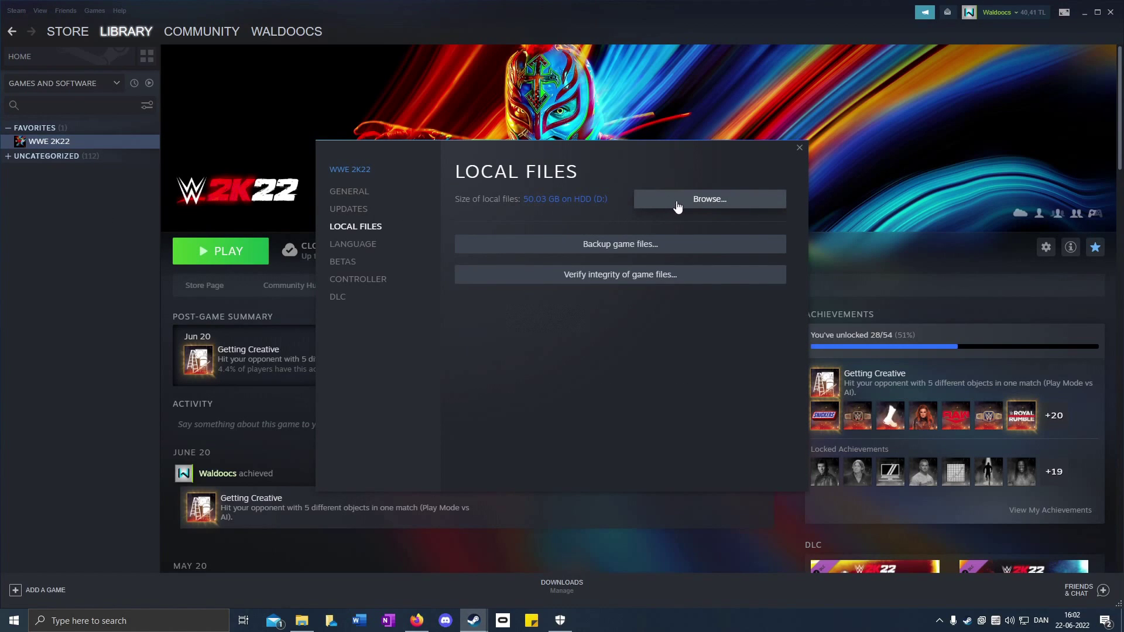
left_click(702, 209)
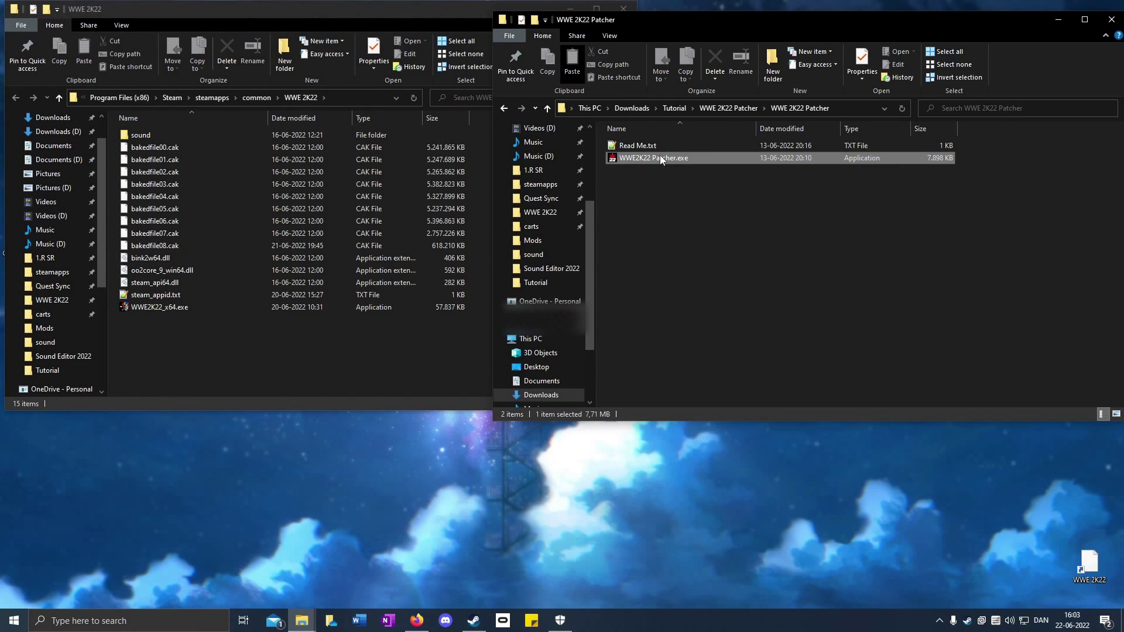
- Copy WWE2K22 Patcher.exe from the extracted WWE 2K22 Patcher folder into the WWE 2K22 game folder
right_click(659, 156)
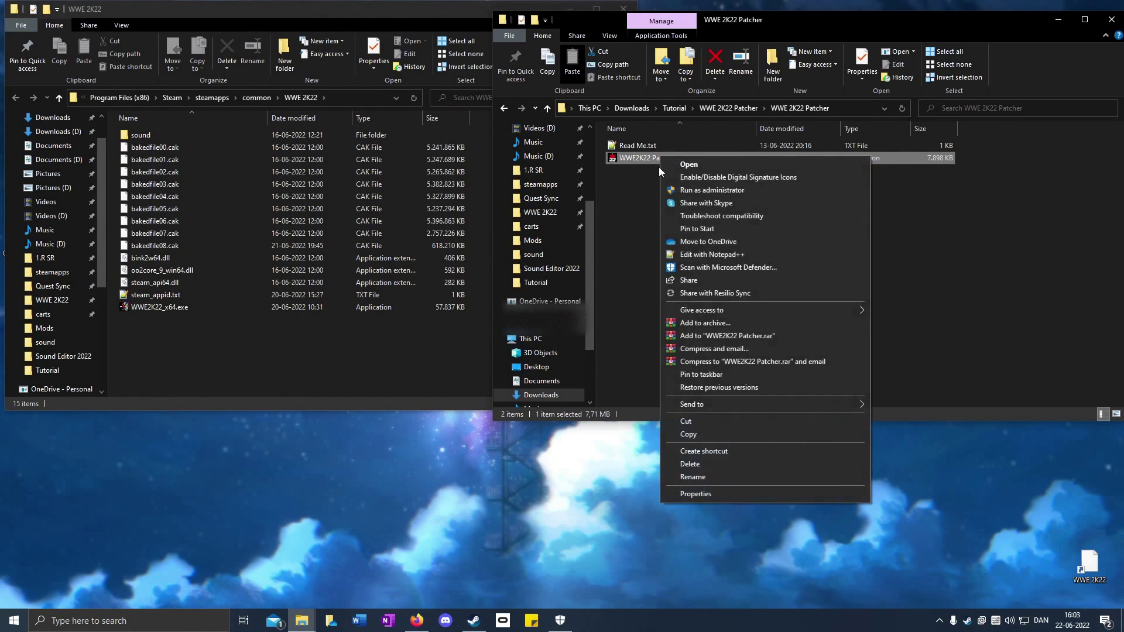
left_click(722, 438)
left_click(238, 367)
right_click(238, 367)
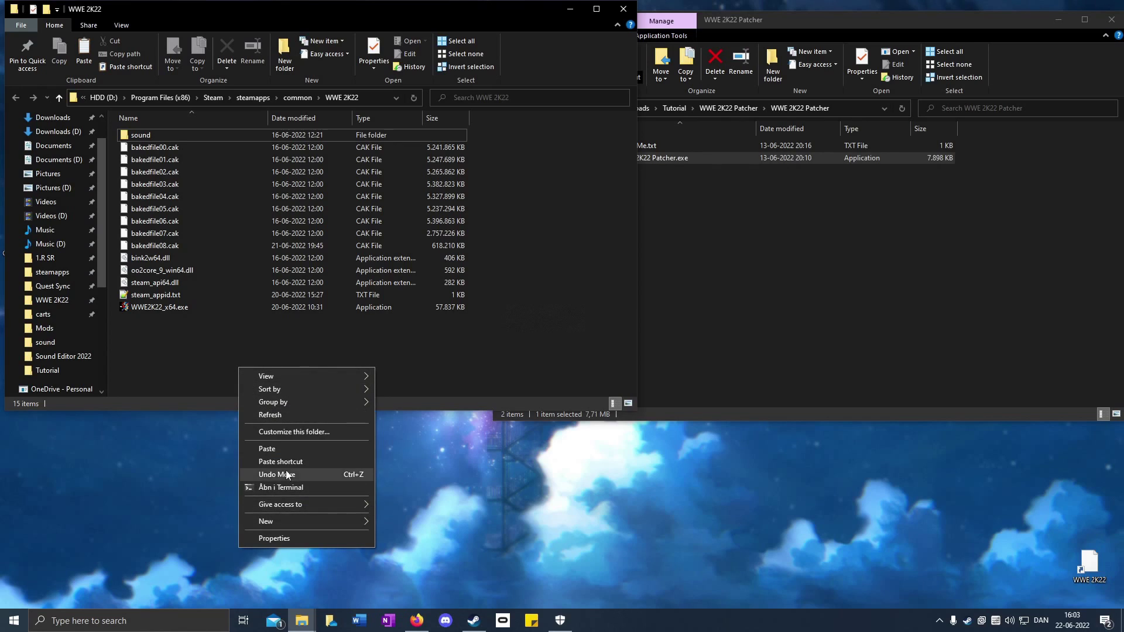
left_click(279, 449)
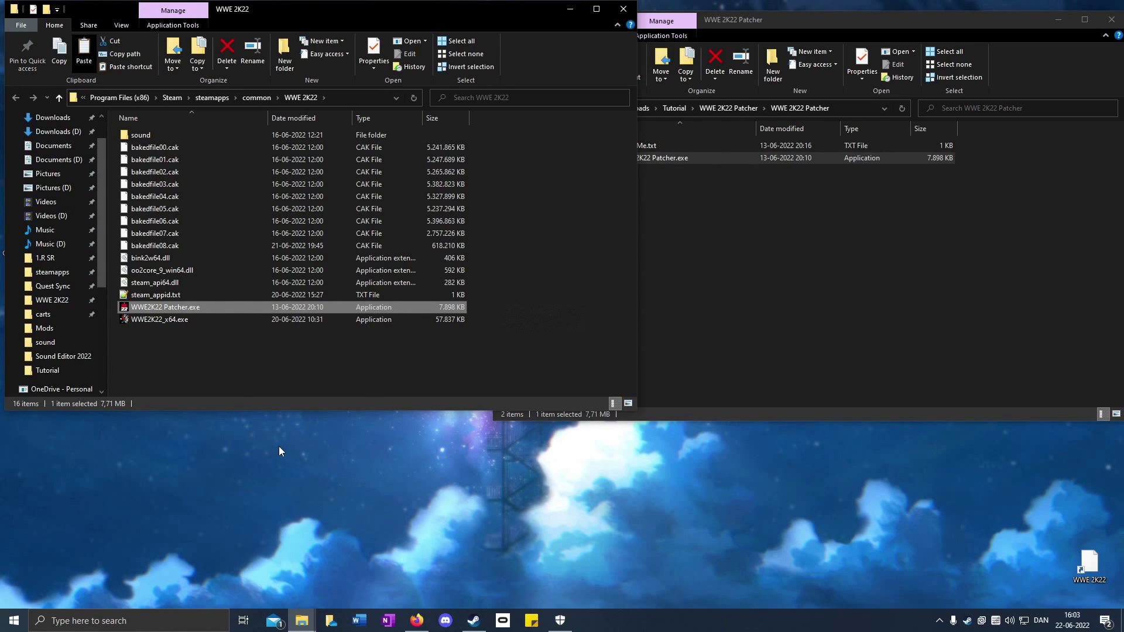
- Run WWE2K22 Patcher.exe in the WWE 2K22 game folder to patch the game, and delete the patcher from that folder
double_click(161, 311)
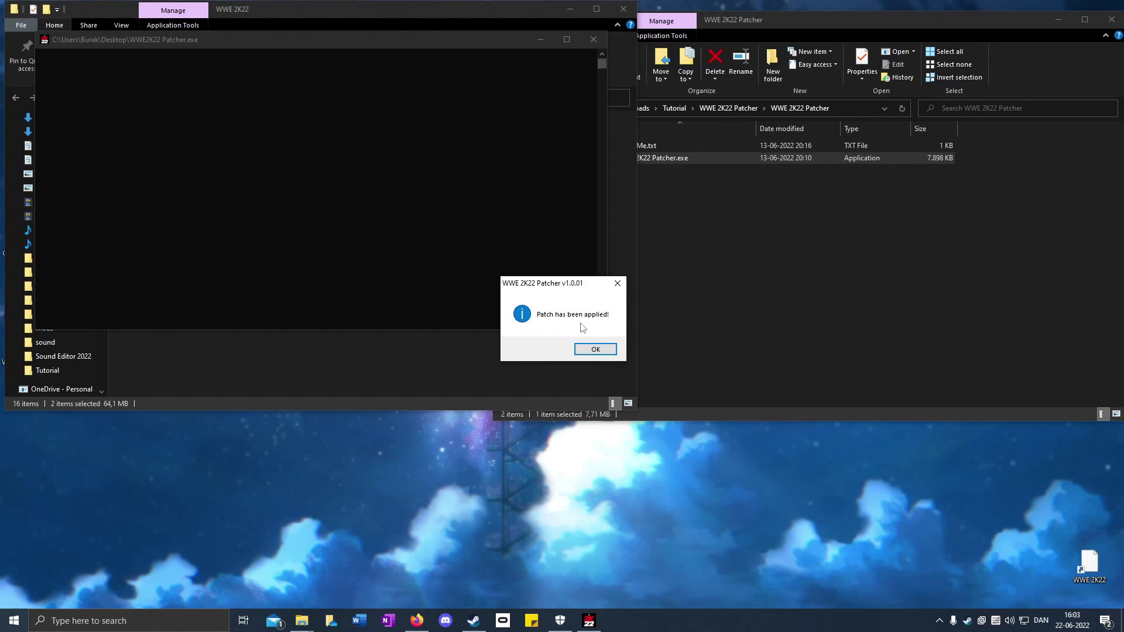
left_click(595, 349)
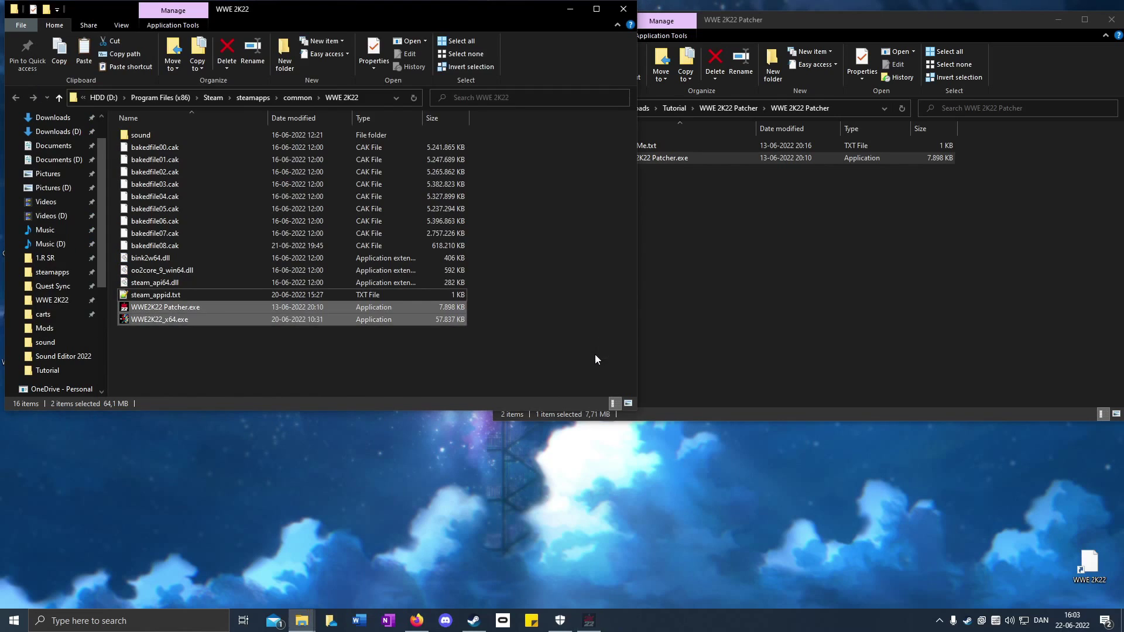
left_click(396, 311)
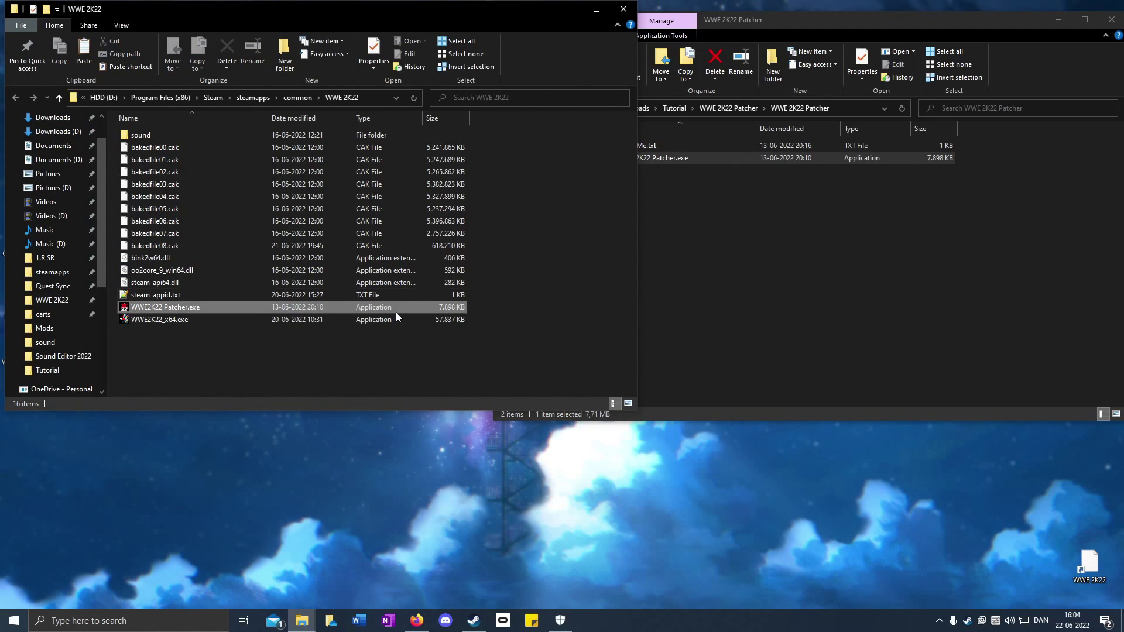
key("Delete")
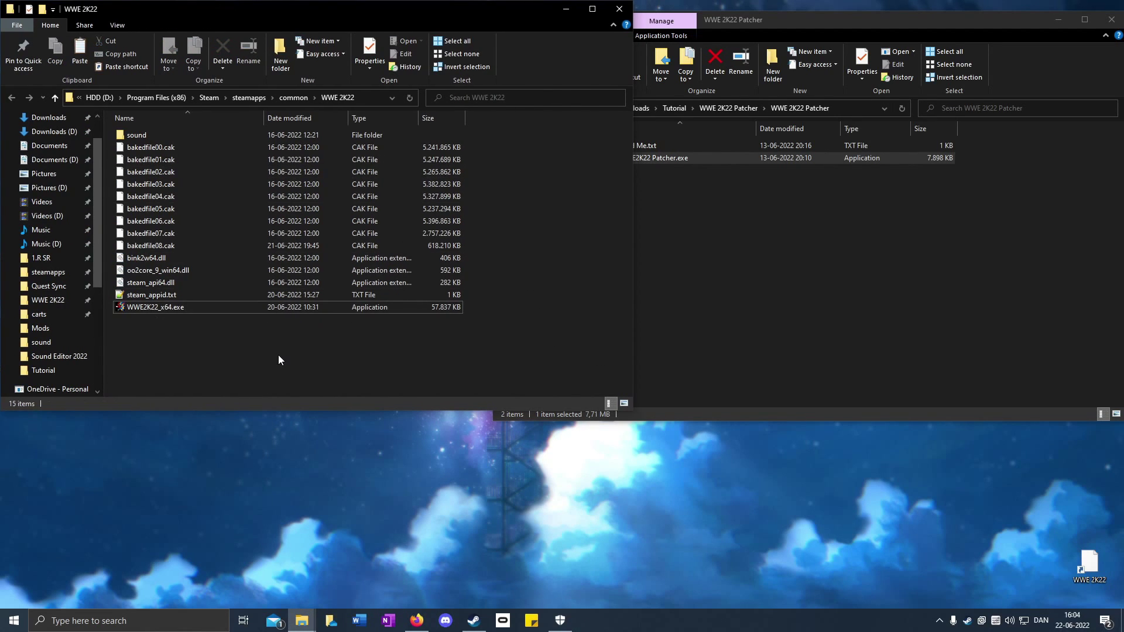
- Create a new folder named _mods in the WWE 2K22 game folder
right_click(278, 355)
mouse_move(365, 510)
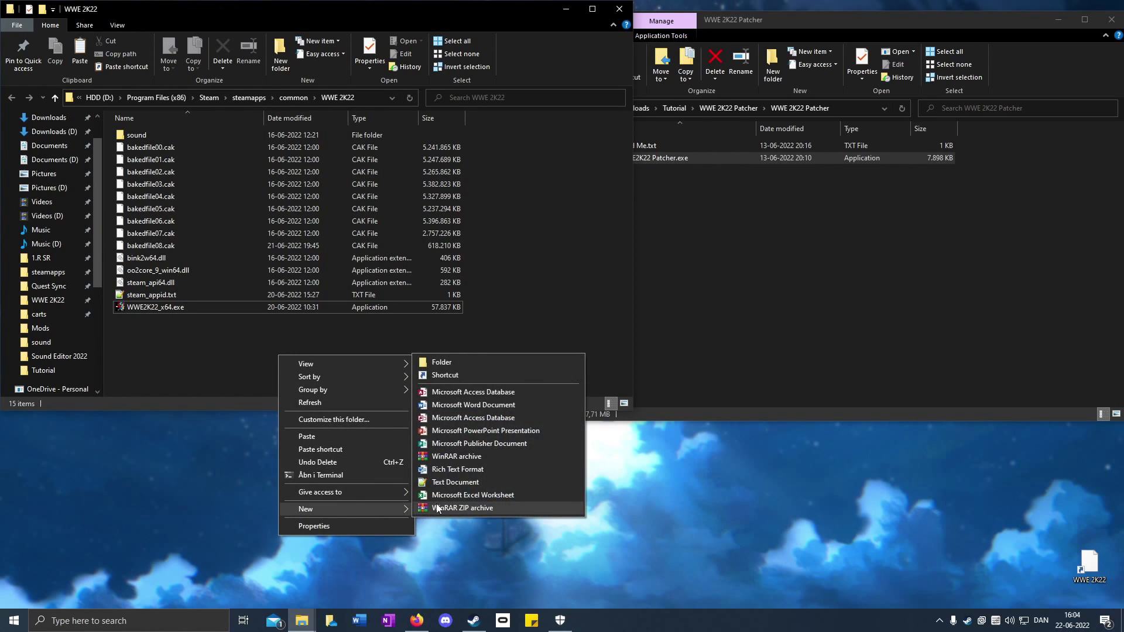
left_click(478, 358)
type("_mods")
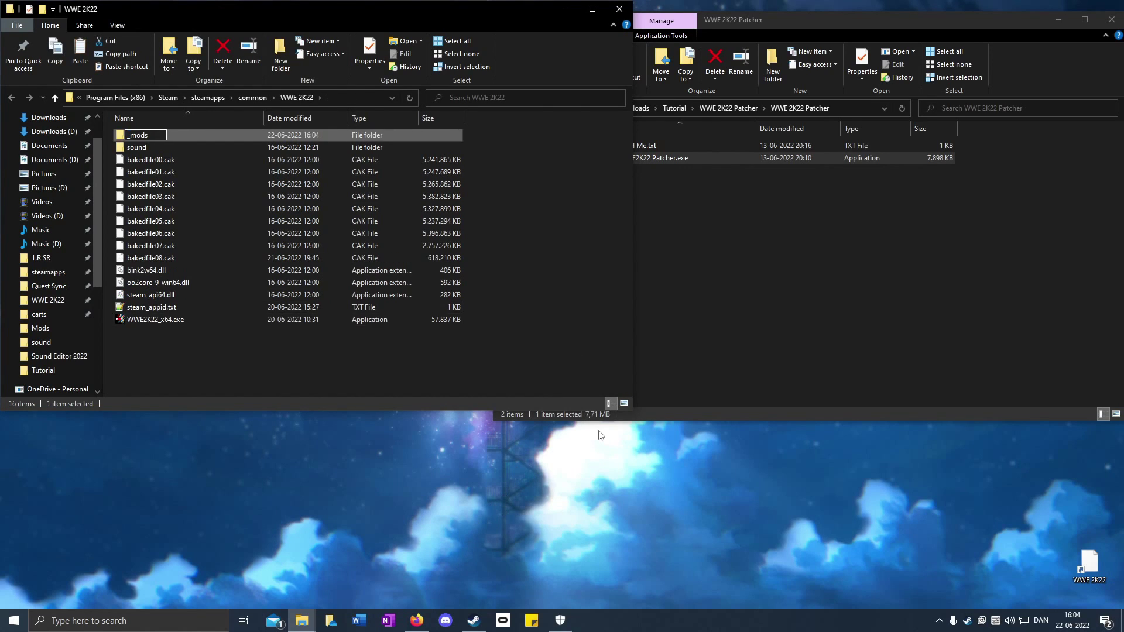
key("Return")
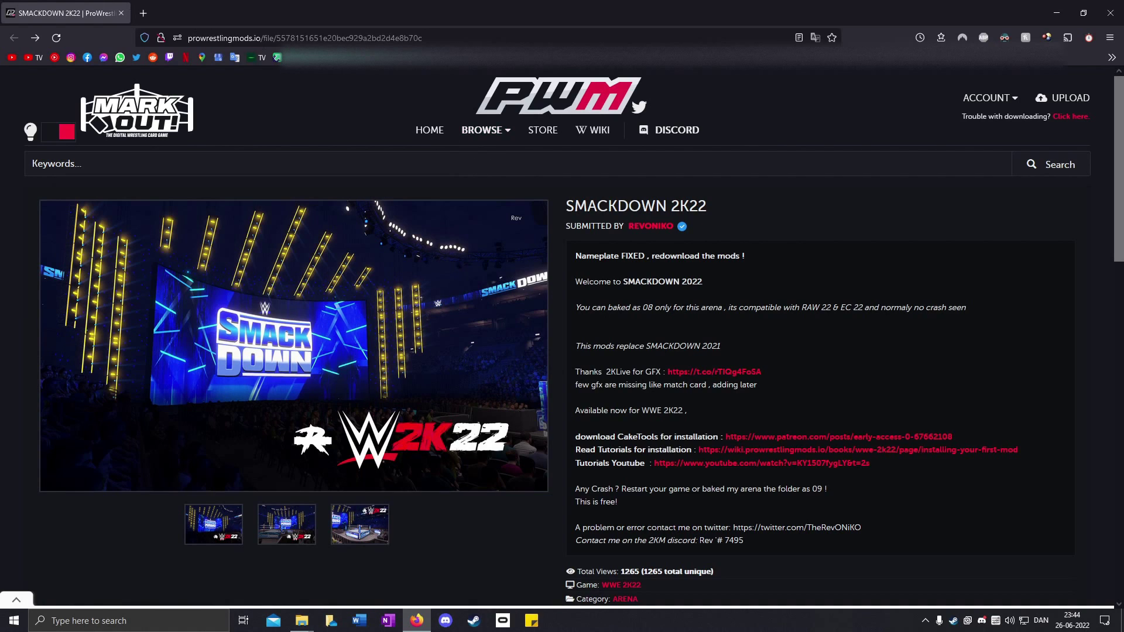
- Download 2K22 SMACKDOWN '22 By Rev.rar from the SMACKDOWN 2K22 mod page via Google Drive and extract it into its own folder
scroll(463, 102, "down", 5)
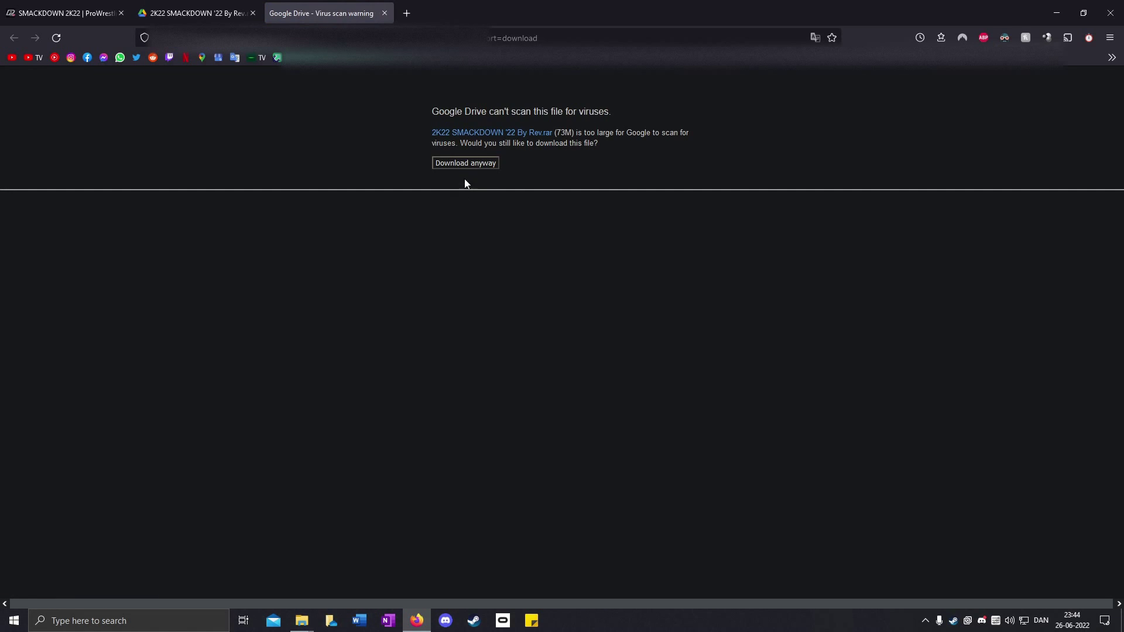
left_click(468, 164)
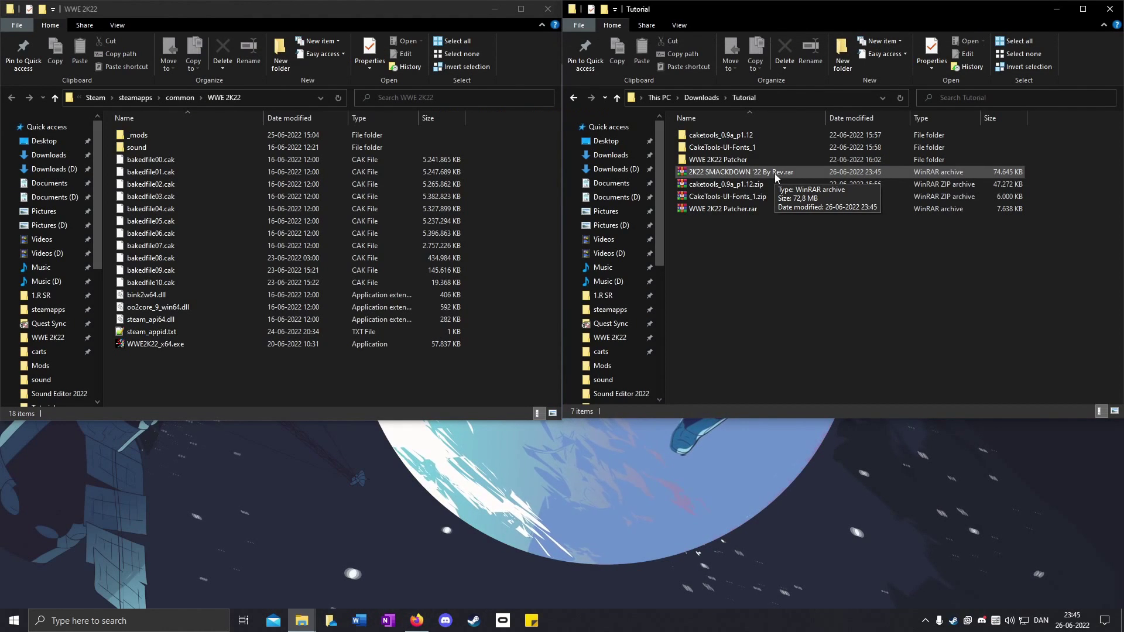
left_click(775, 173)
right_click(785, 175)
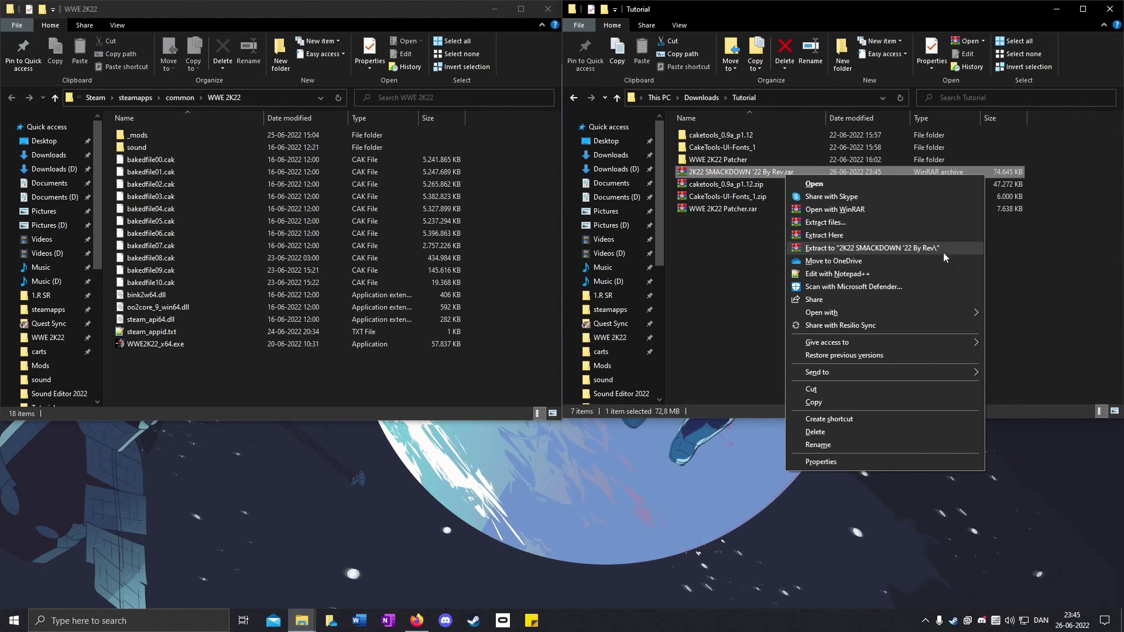
left_click(839, 248)
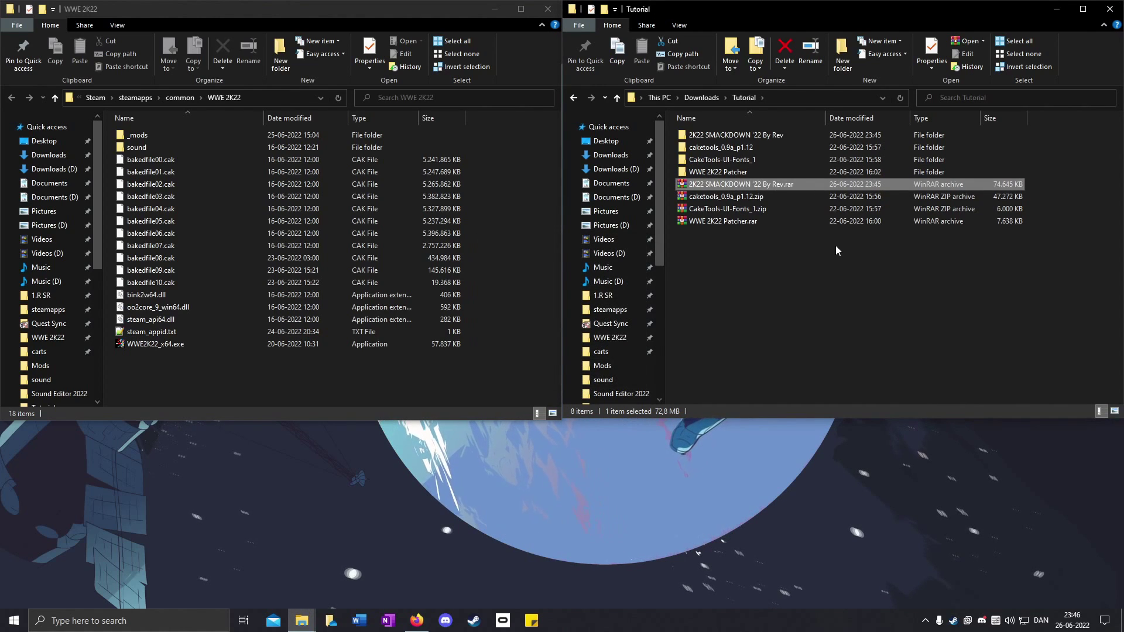
- Open the extracted 2K22 SMACKDOWN '22 By Rev folder down to its baked08 folder, and open the game's _mods folder
double_click(763, 138)
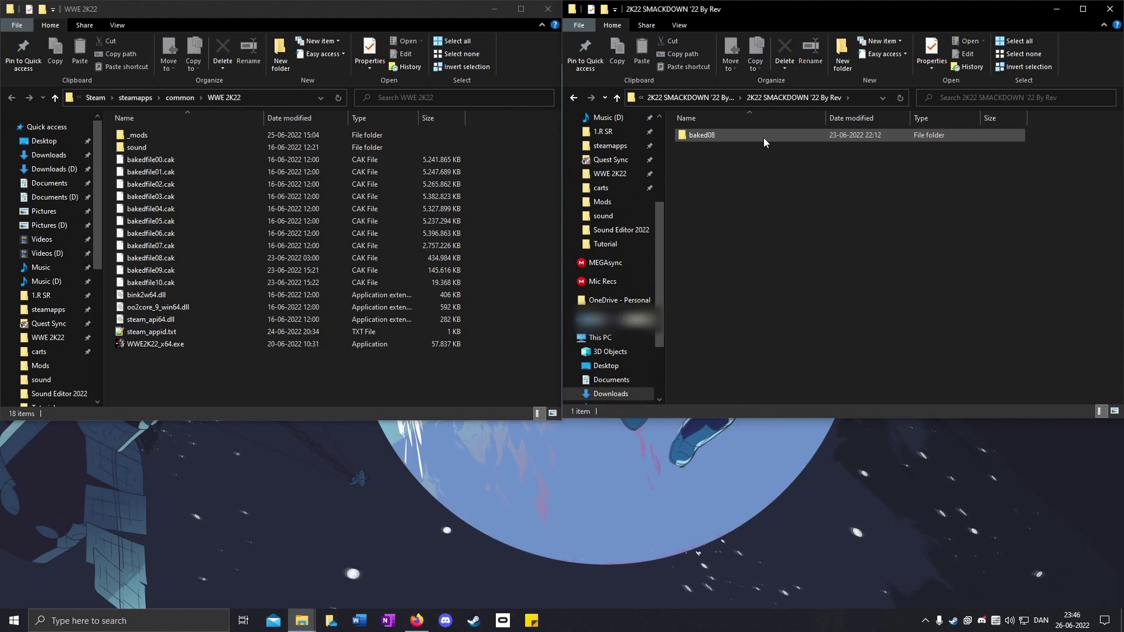
double_click(764, 138)
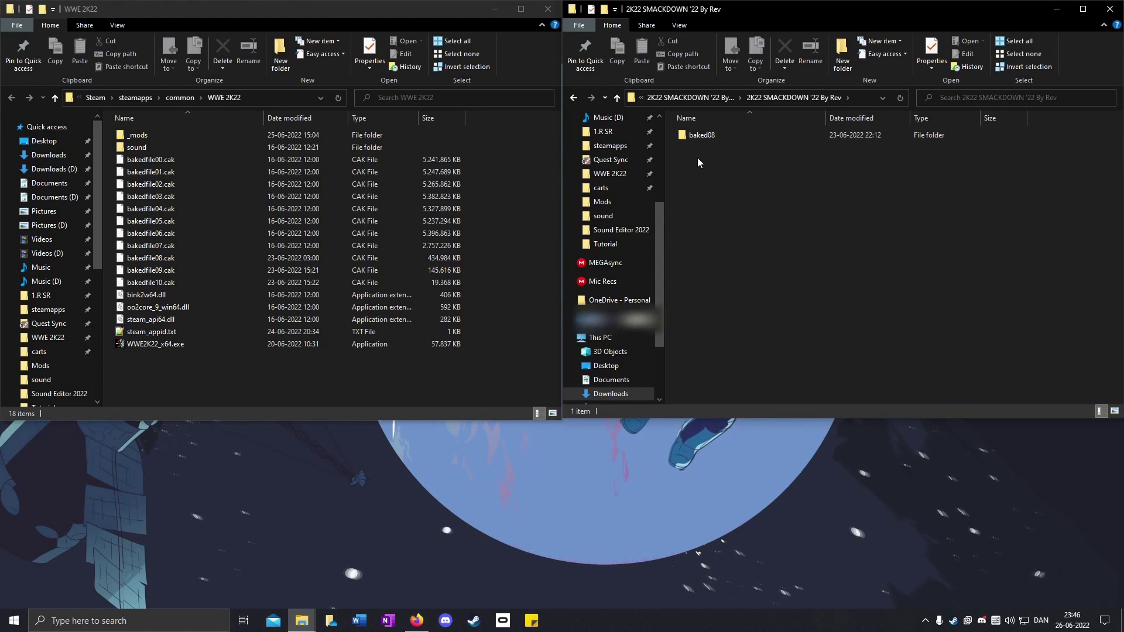
double_click(182, 135)
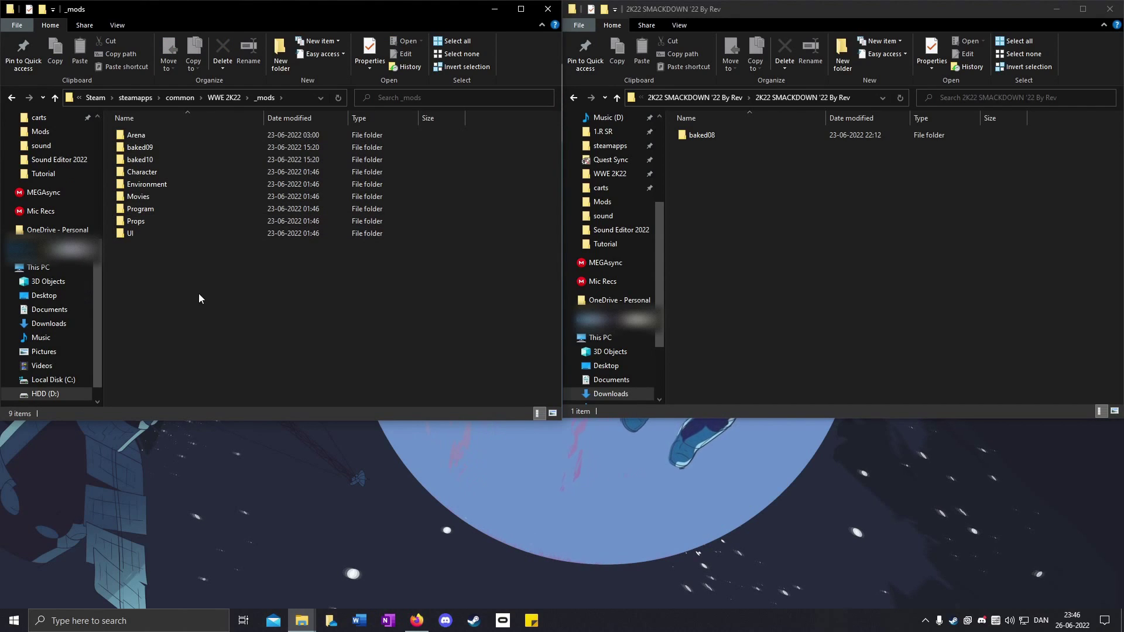
- Cut all folders in the _mods folder except baked09 and baked10
left_click_drag(164, 244, 160, 130)
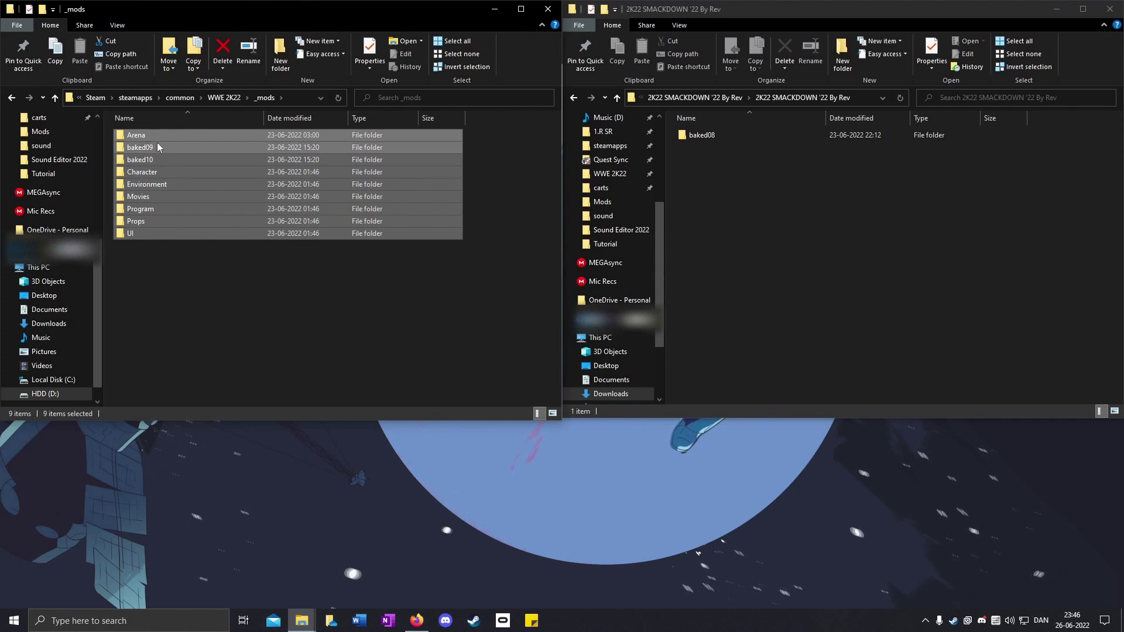
left_click(152, 146, "ctrl")
left_click(146, 158, "ctrl")
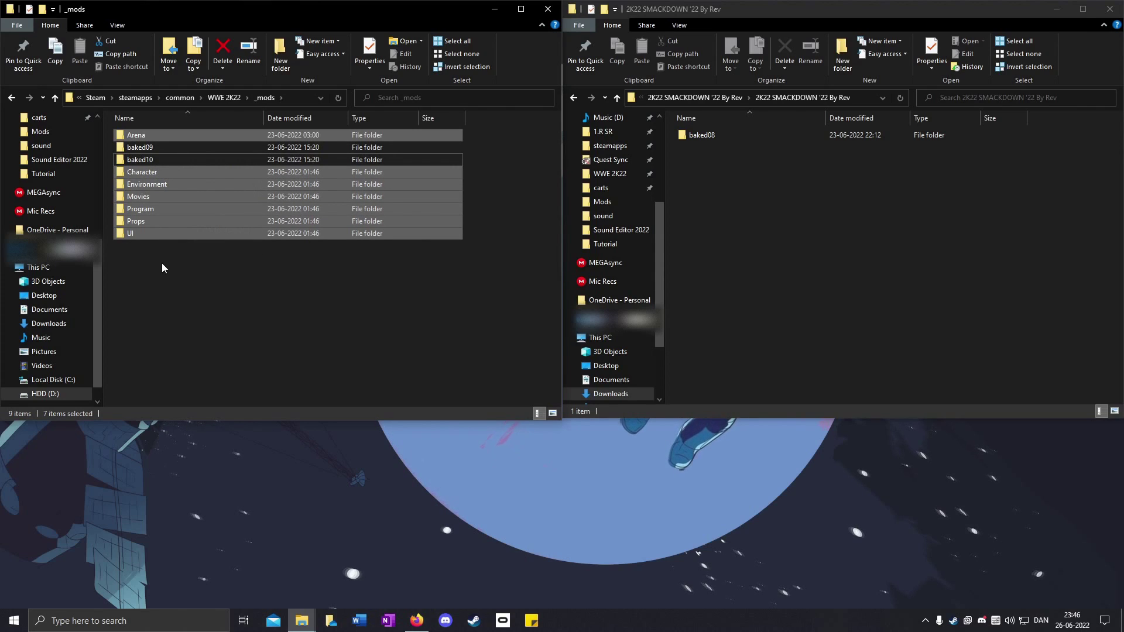
right_click(182, 197)
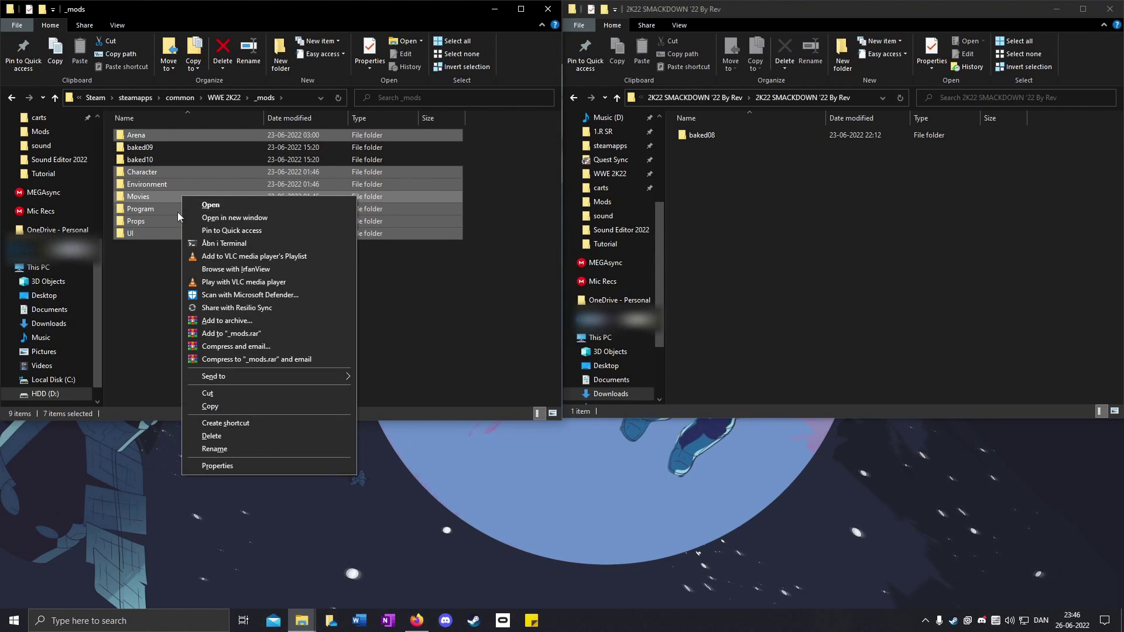
left_click(245, 392)
left_click(173, 266)
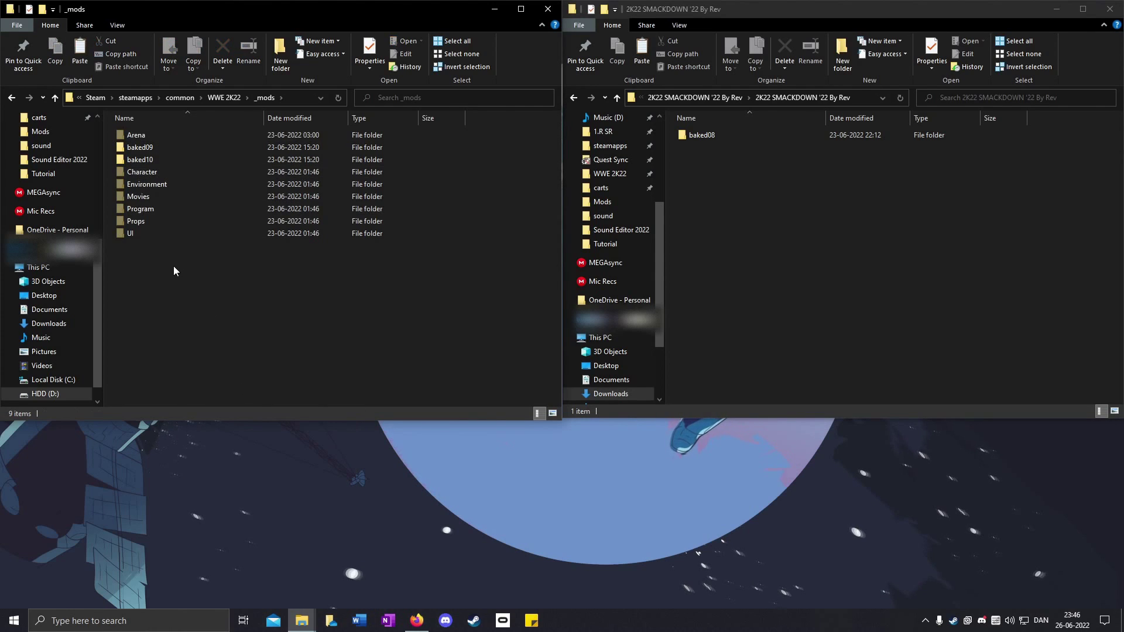
- Create a new folder named baked08 inside the _mods folder
right_click(218, 277)
mouse_move(315, 423)
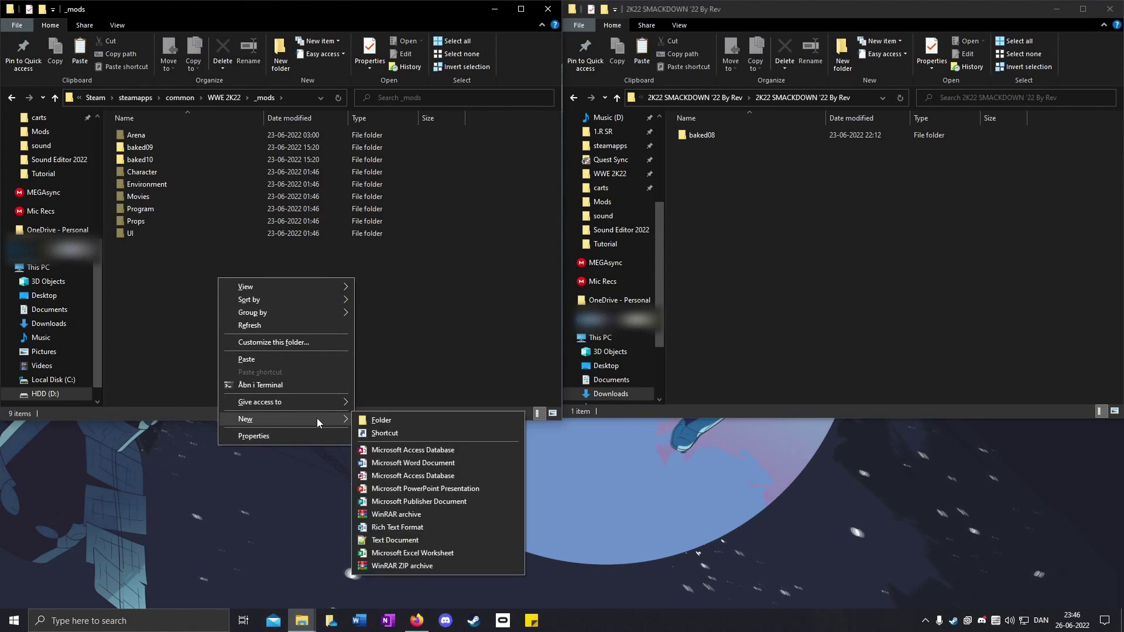
left_click(388, 424)
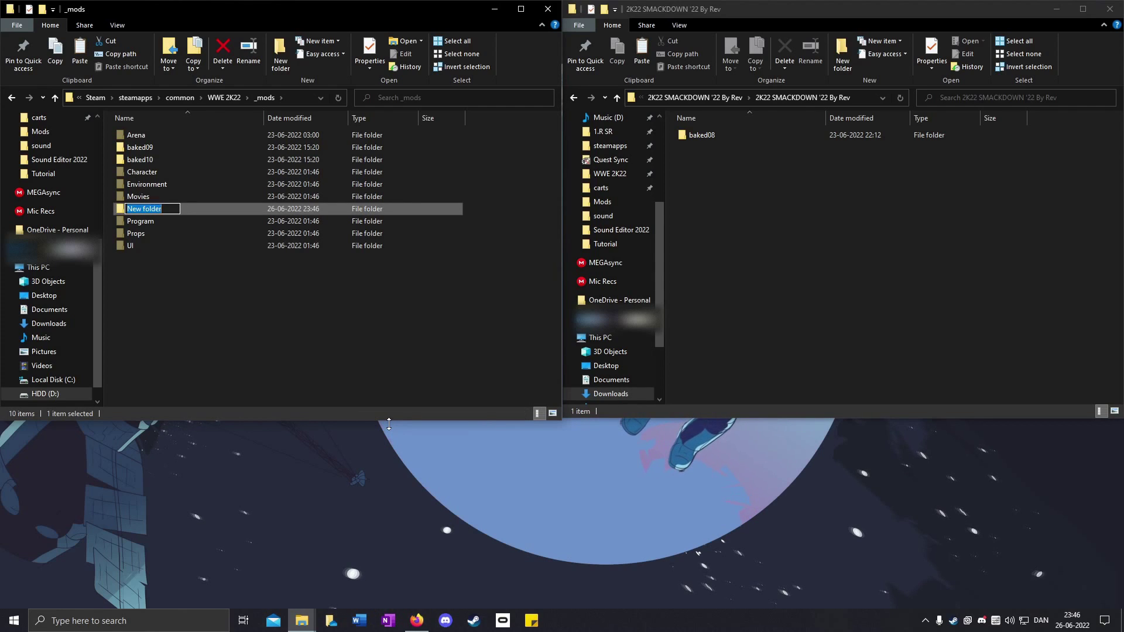
type("ba")
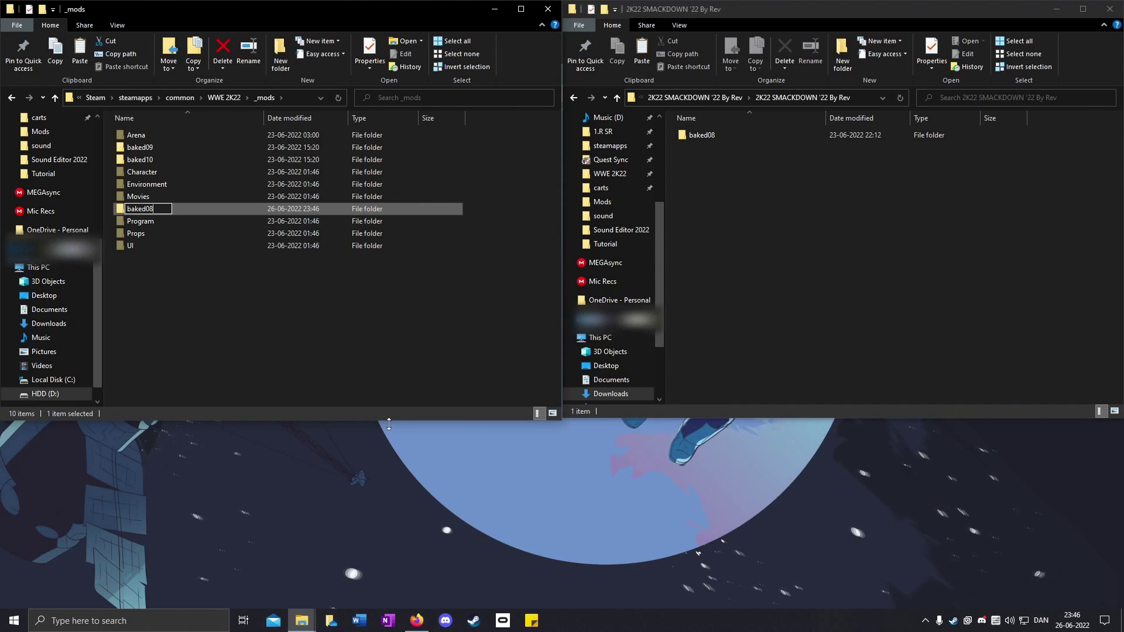
type("ked08")
key("Return")
- Paste the cut Arena, Character, Environment, Movies, Program, Props and UI folders into the new baked08 folder in _mods
double_click(209, 147)
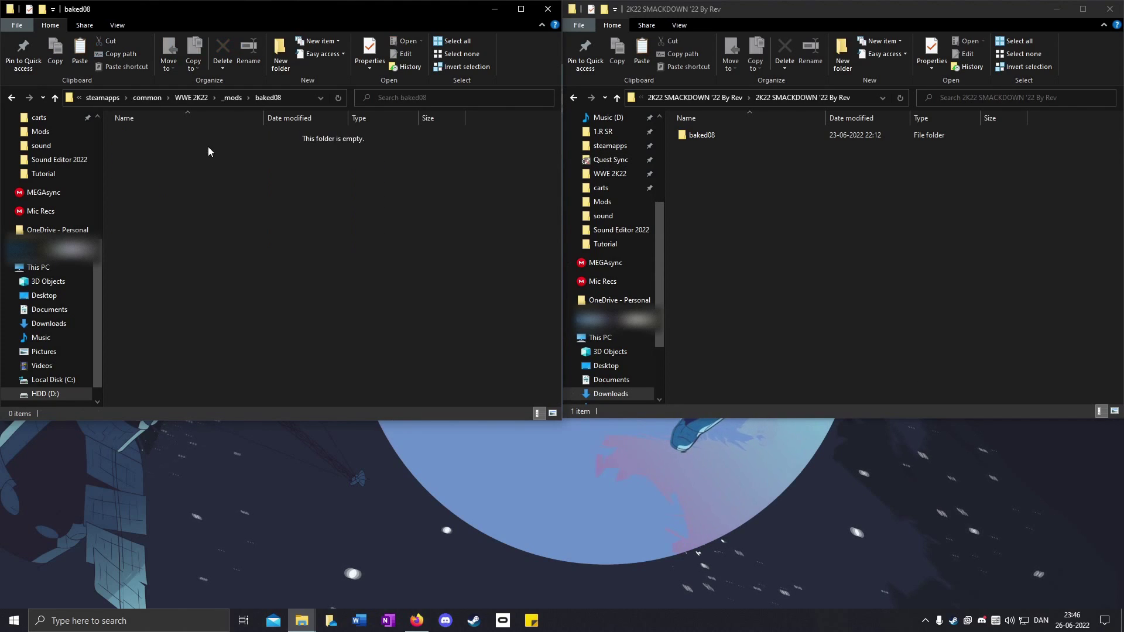
right_click(244, 191)
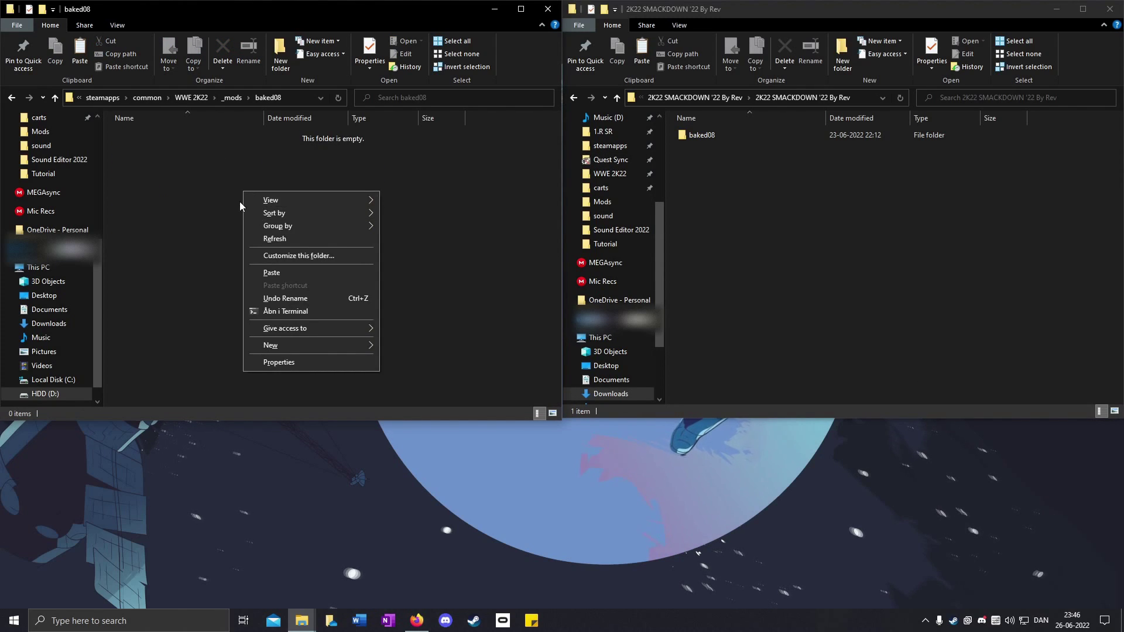
left_click(273, 272)
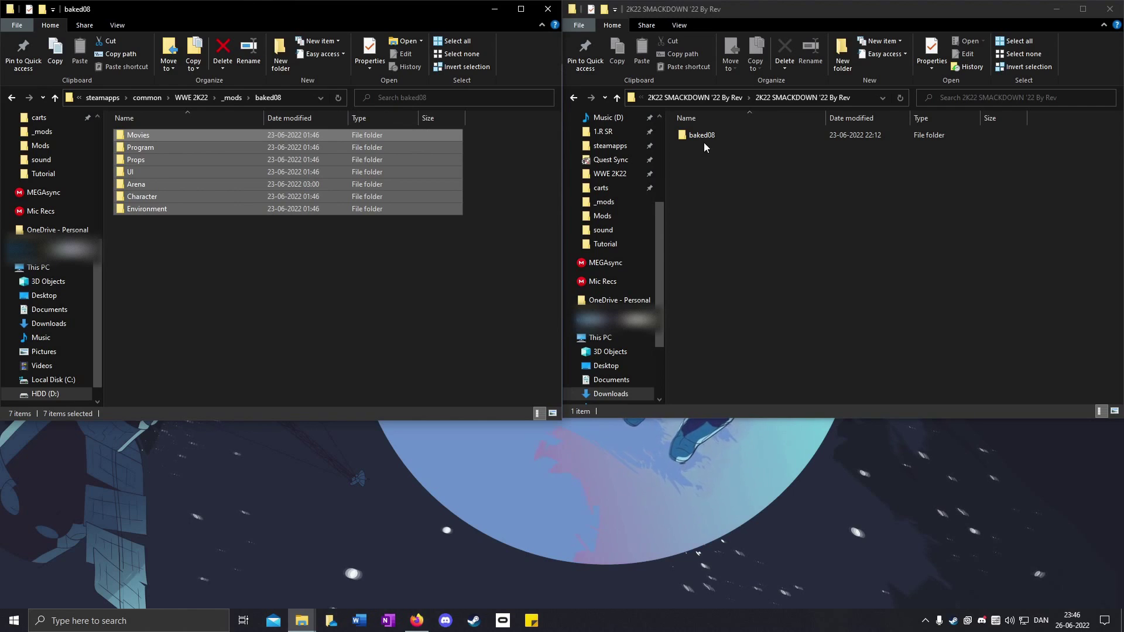
left_click(720, 147)
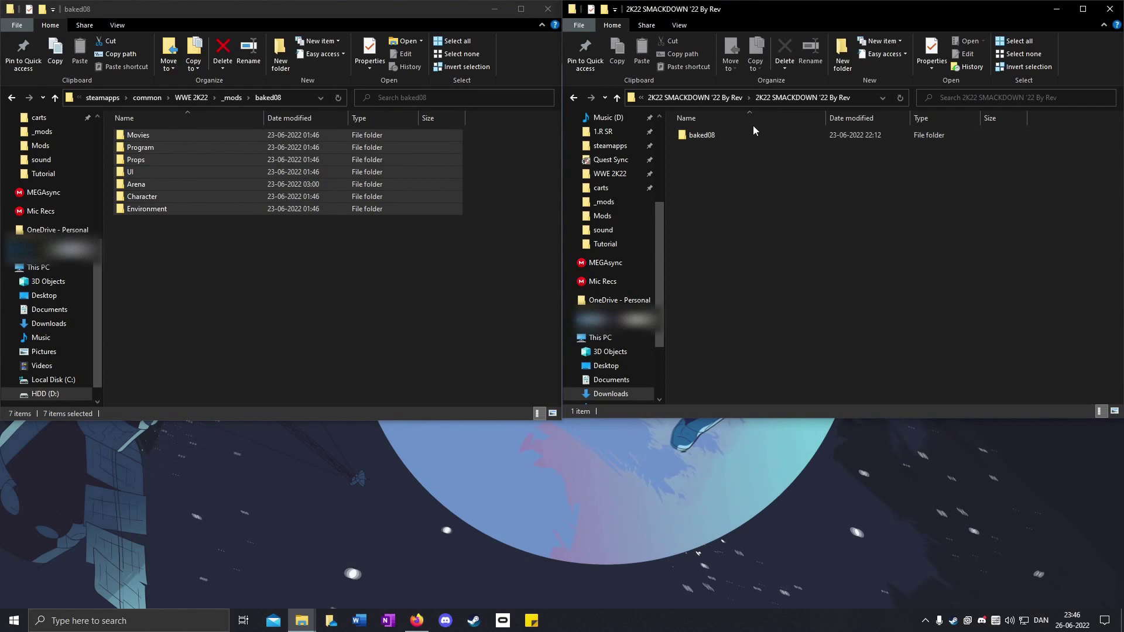
- Open the mod's baked08 folder and copy its Arena, Environment, Movies, Program and UI folders
double_click(754, 135)
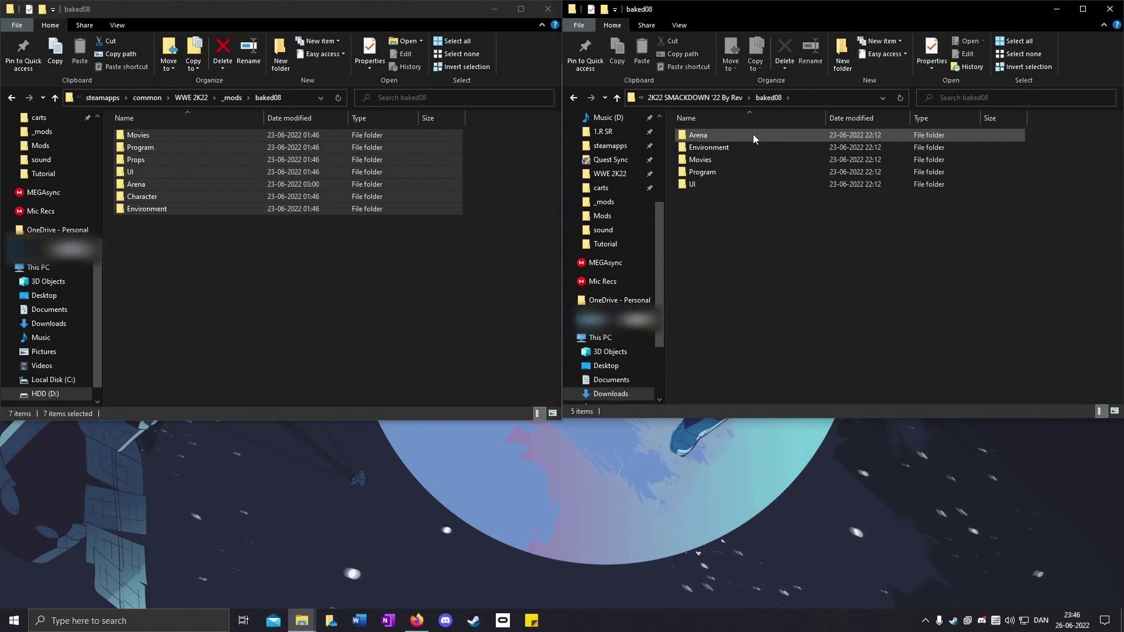
left_click_drag(778, 235, 756, 136)
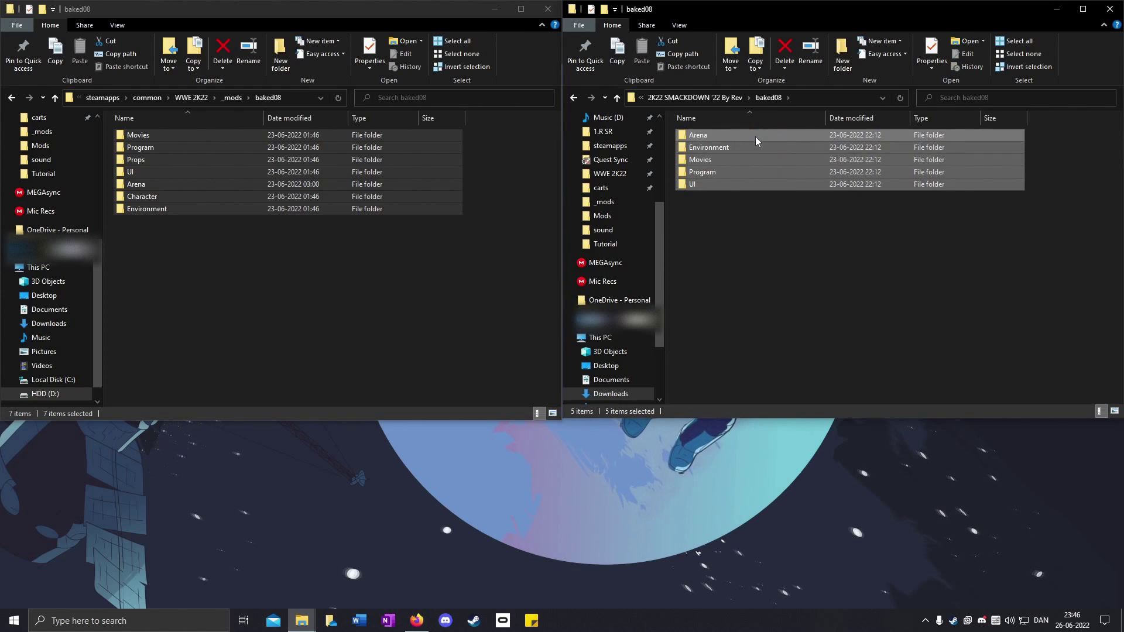
right_click(753, 152)
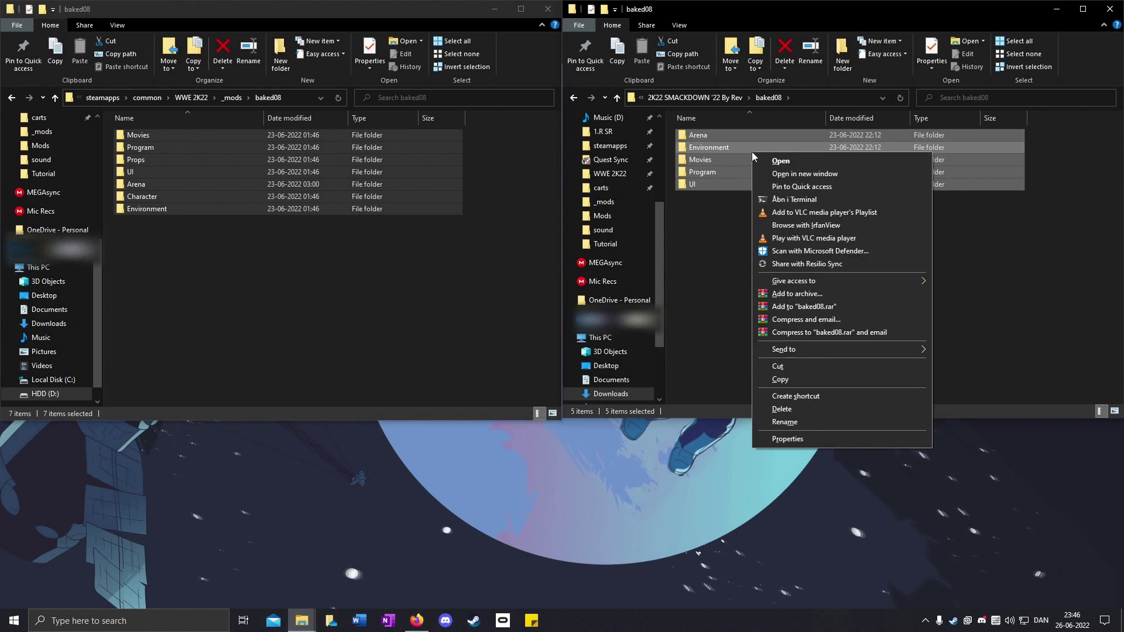
left_click(798, 380)
left_click(282, 277)
right_click(205, 275)
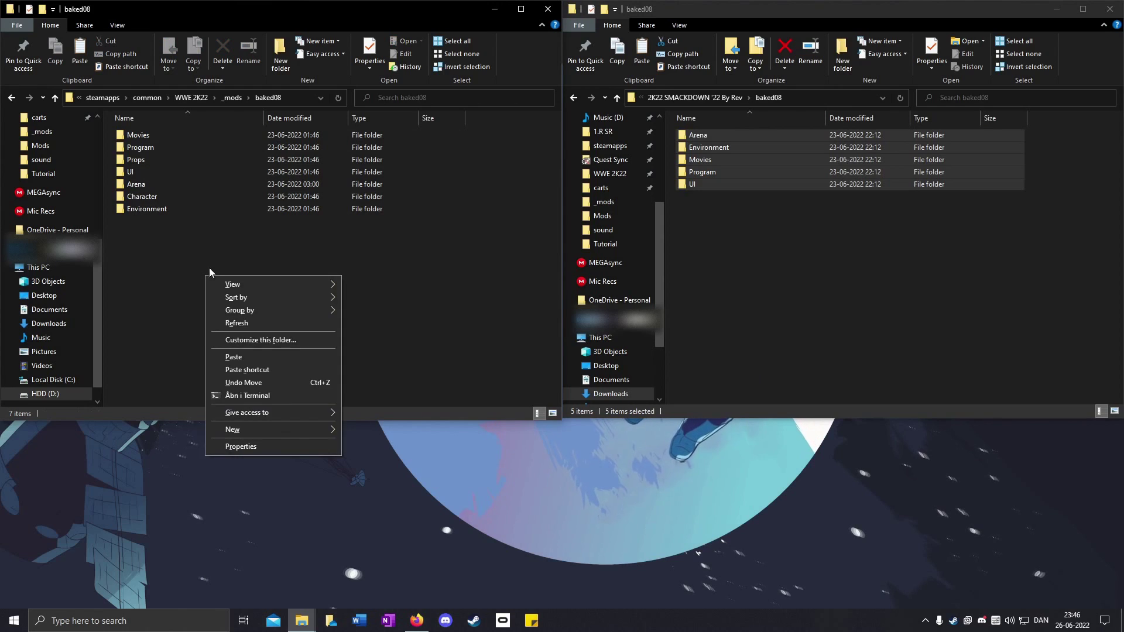
left_click(781, 202)
left_click(710, 139)
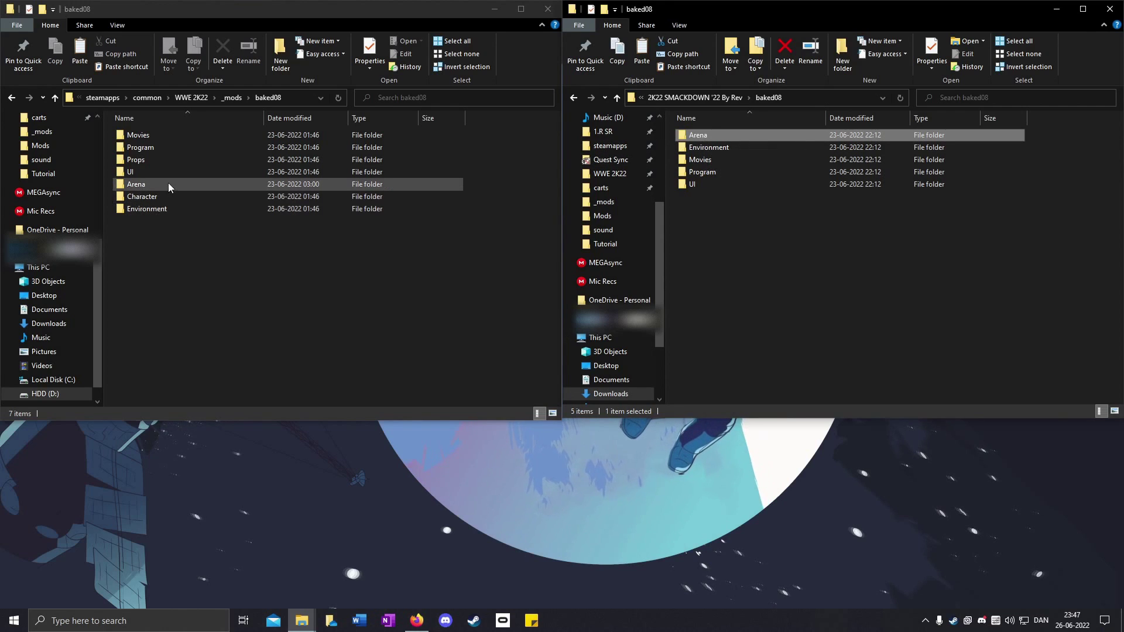
left_click(167, 184)
left_click(726, 135)
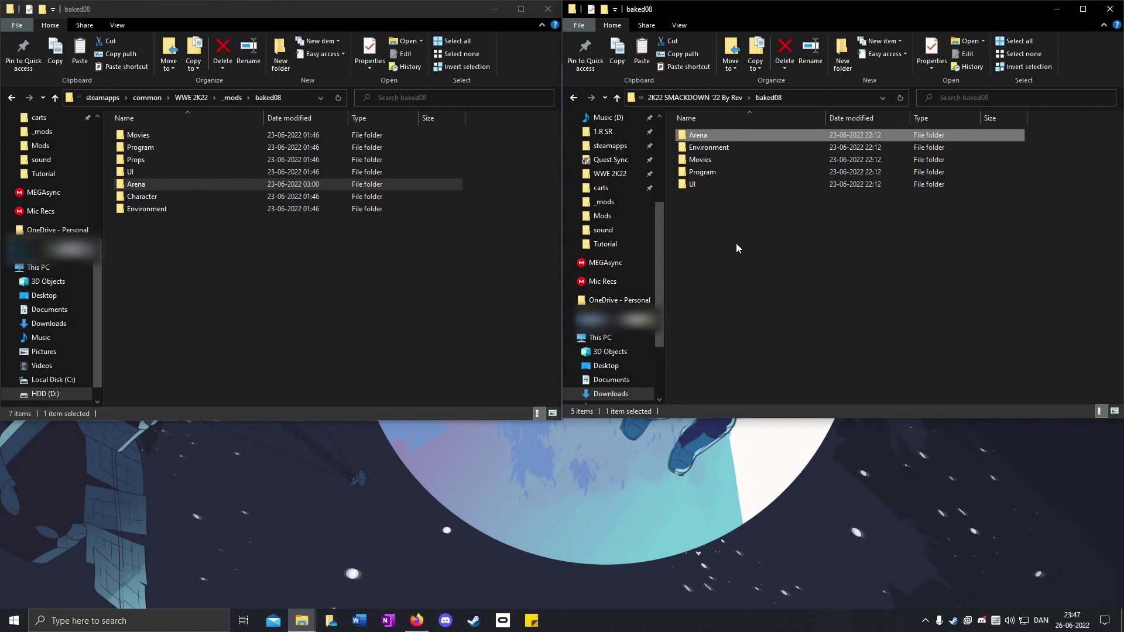
- Copy all five folders from the mod's baked08 folder into the game's _mods baked08 folder, replacing any existing files
left_click_drag(745, 255, 741, 136)
right_click(734, 157)
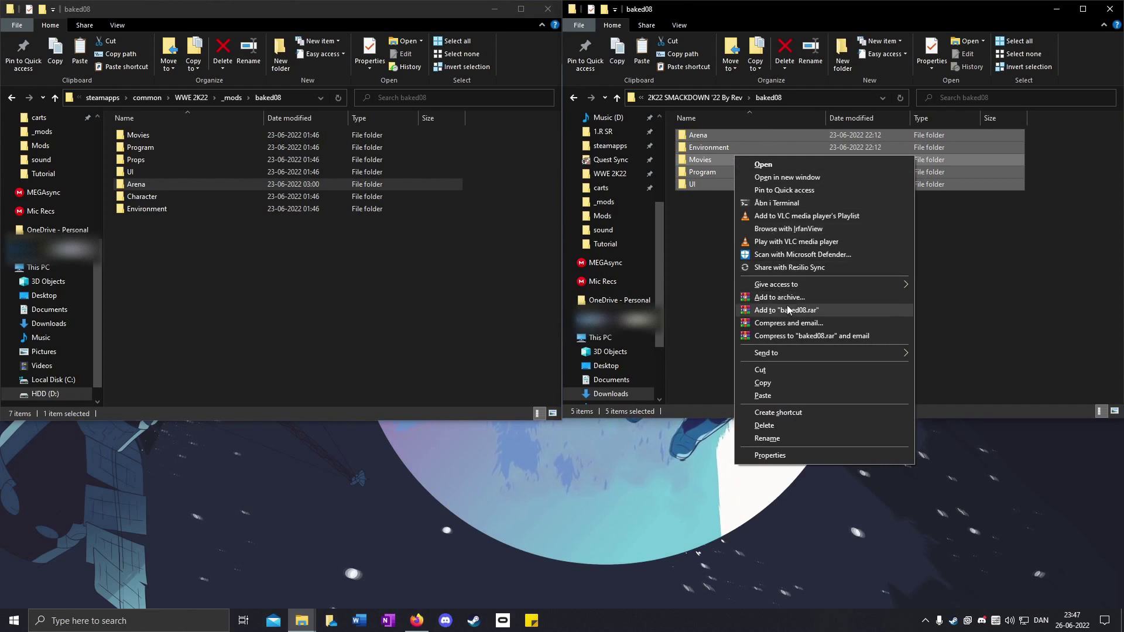
left_click(771, 381)
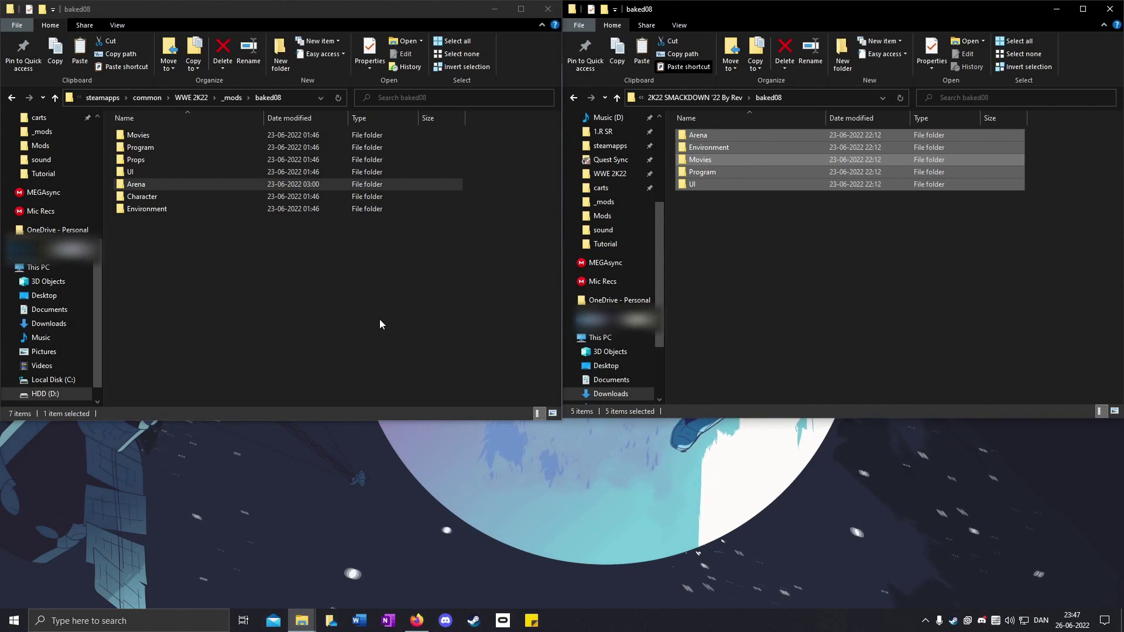
right_click(182, 287)
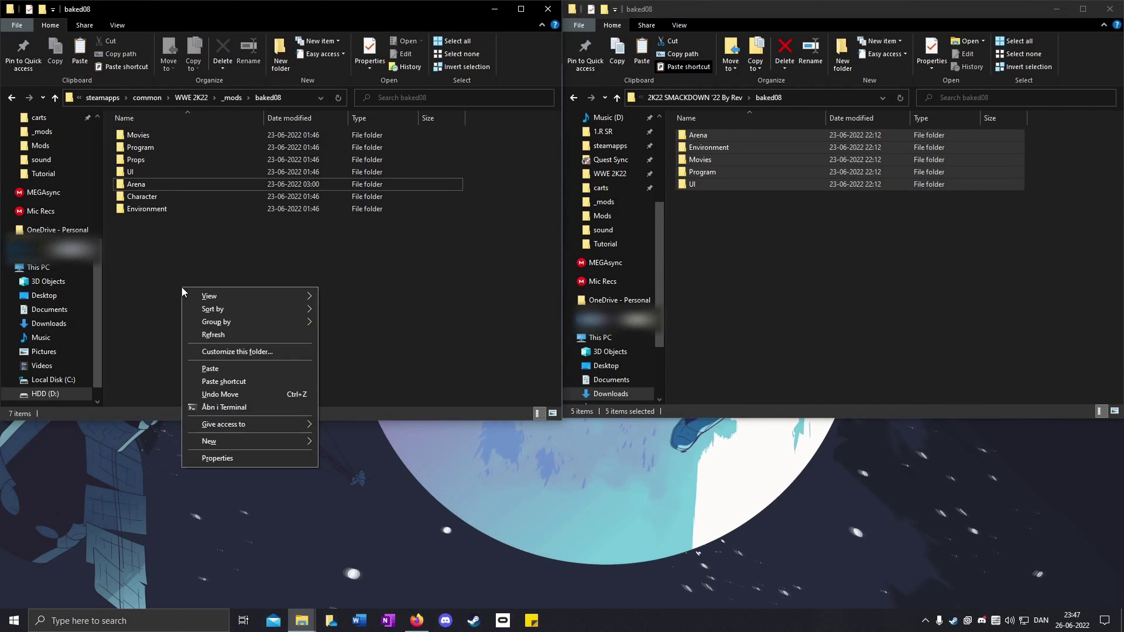
left_click(211, 368)
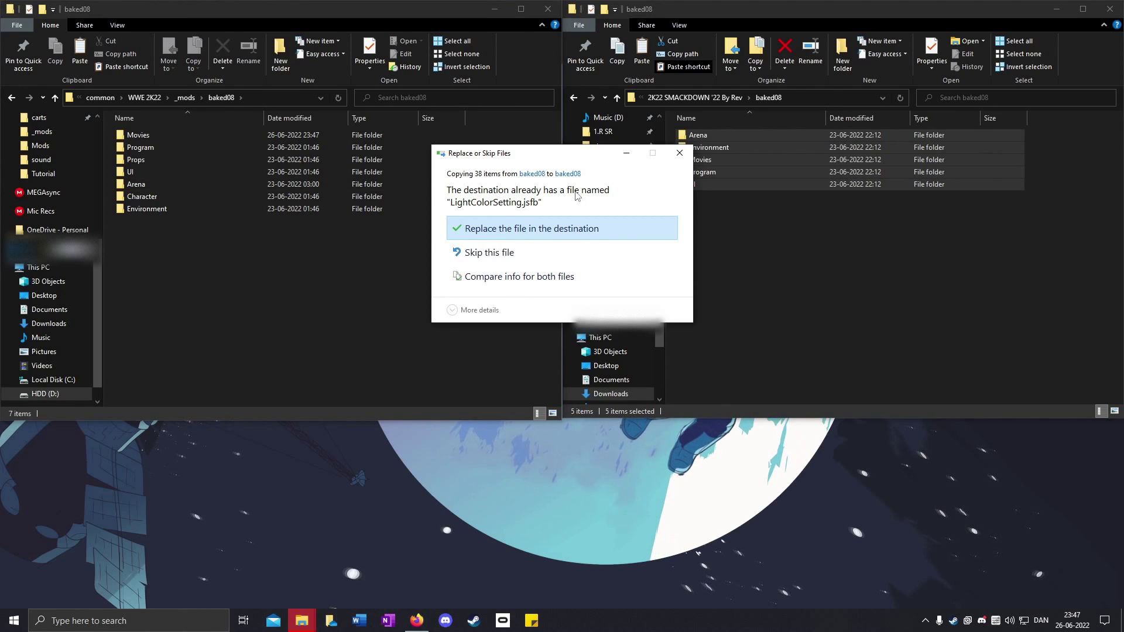
left_click(523, 229)
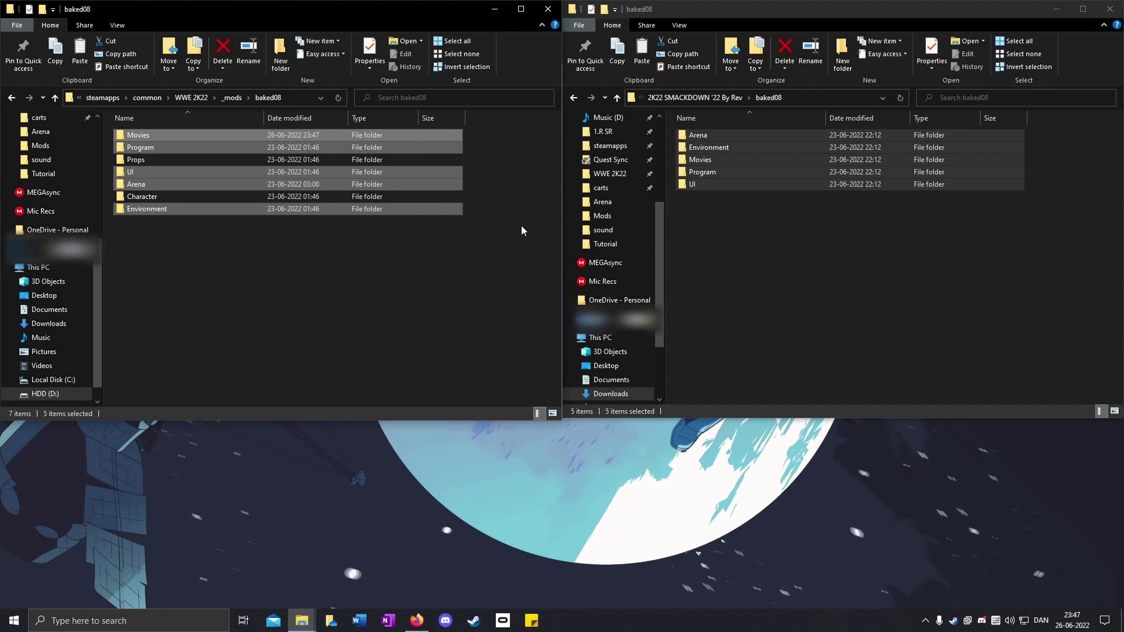
- Launch CakeTools from the desktop and select the baked08 folder inside 2K22 SMACKDOWN '22 By Rev as the bake folder
left_click(494, 9)
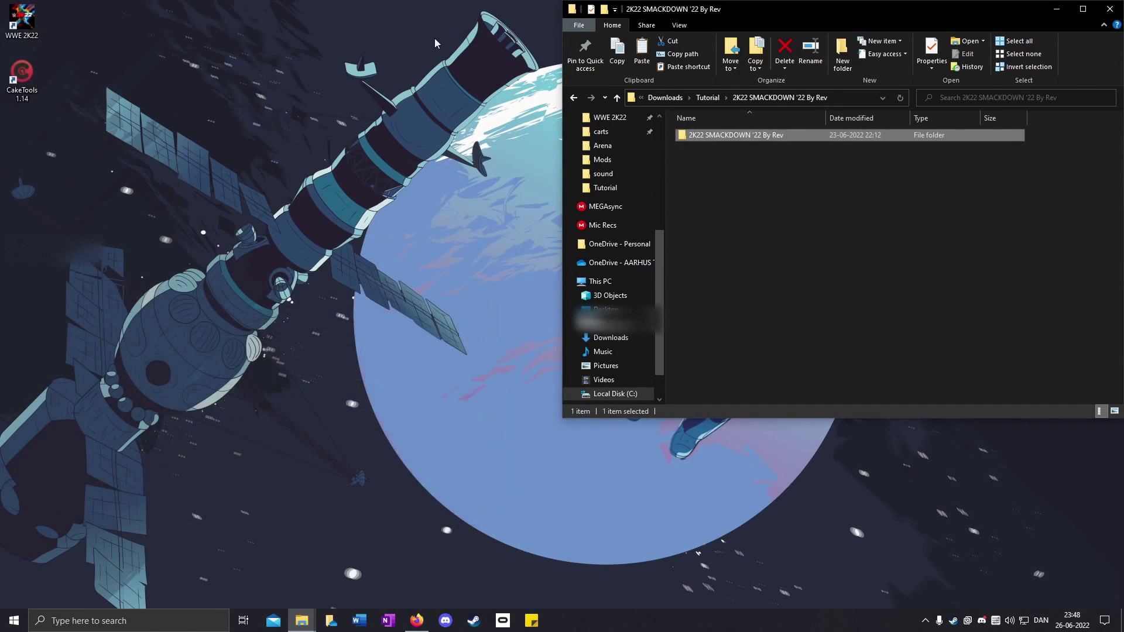
double_click(38, 79)
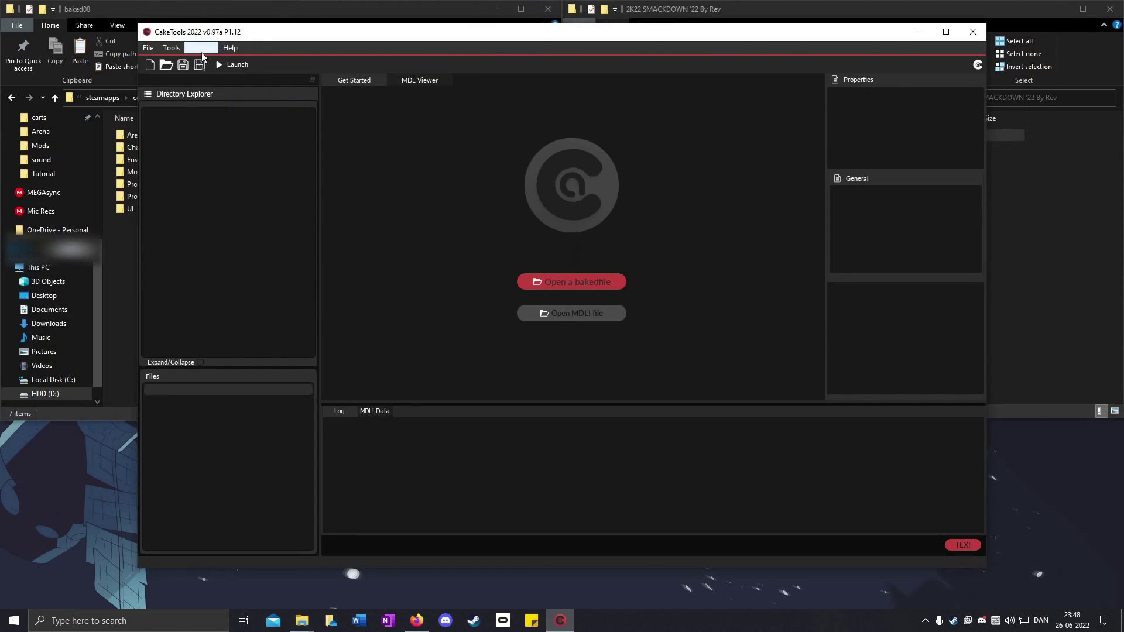
left_click(152, 48)
left_click(170, 99)
left_click(311, 125)
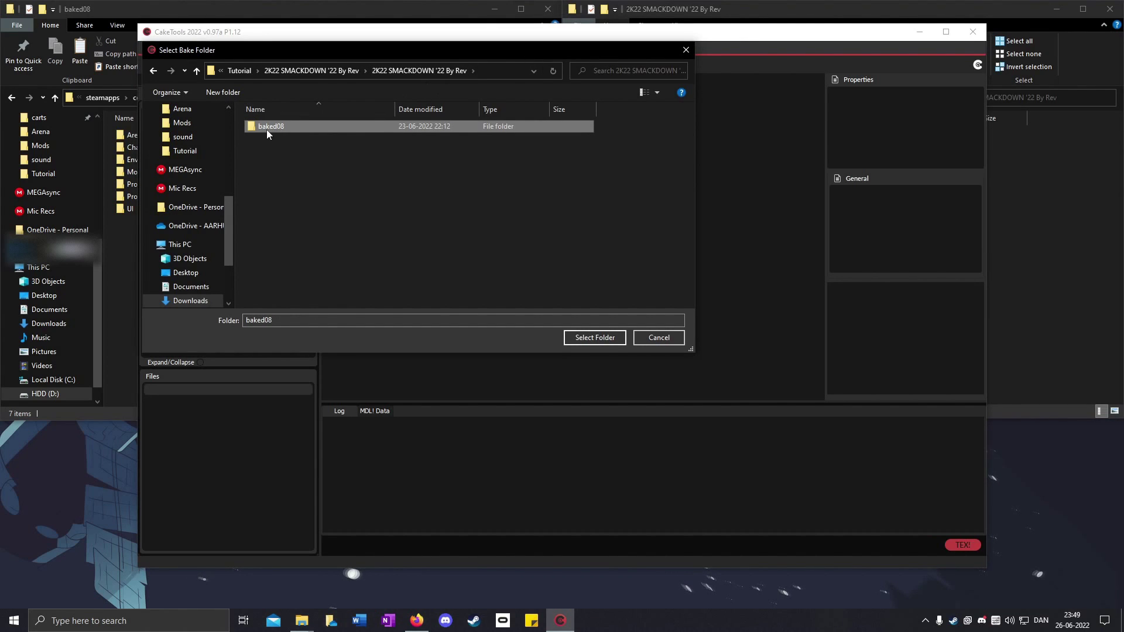
double_click(322, 131)
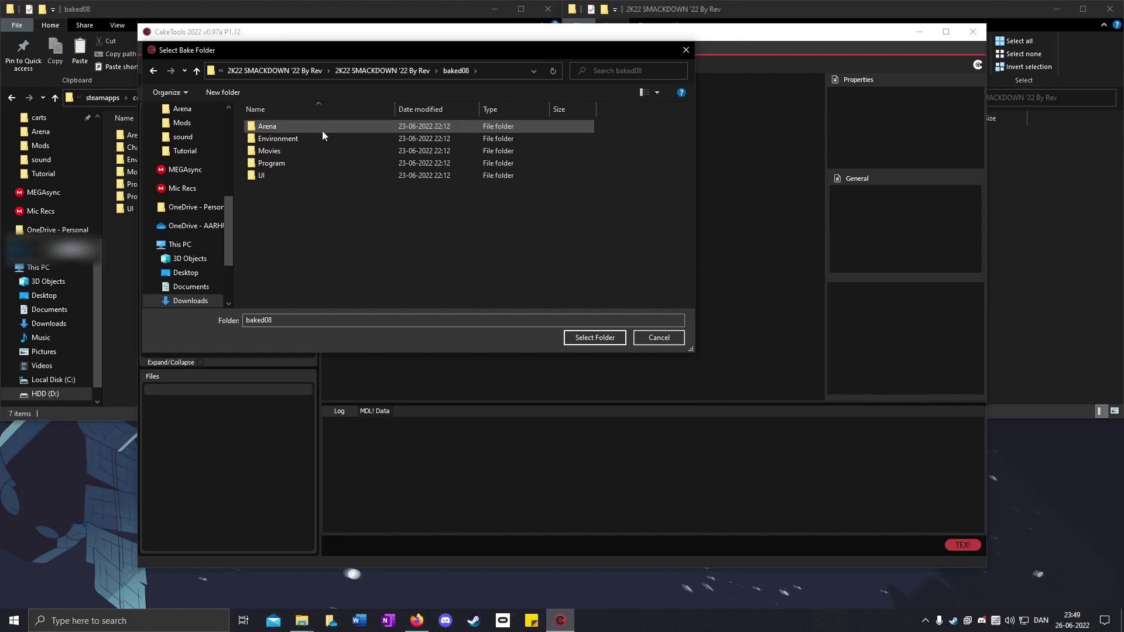
left_click(593, 342)
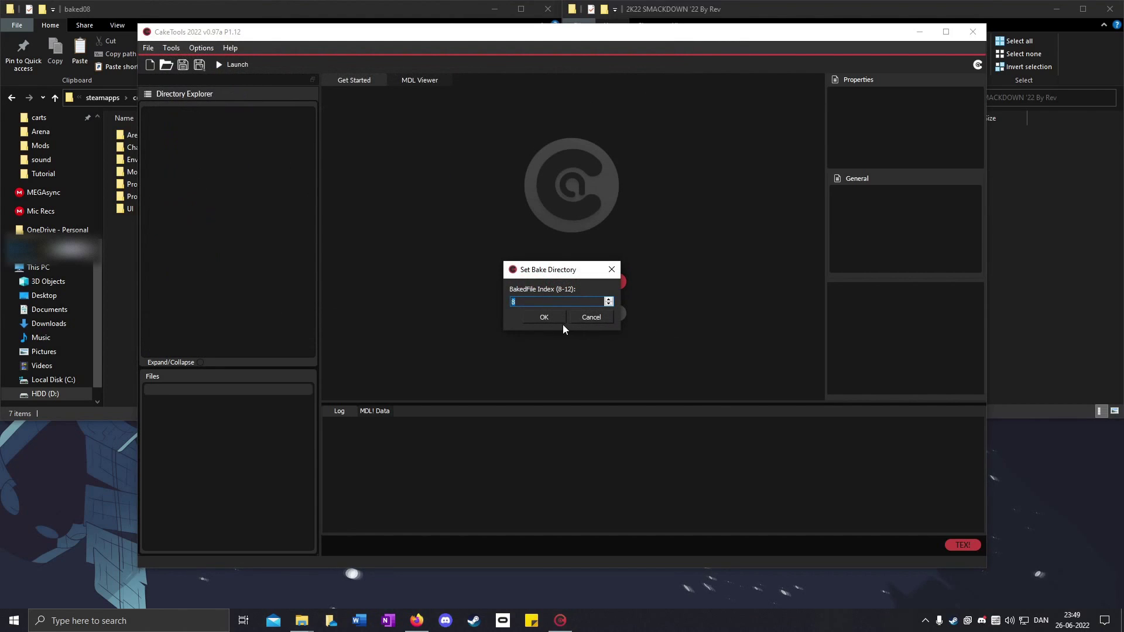
- Bake the selected directory with BakedFile index 8, dismiss the completion notice and exit CakeTools
type("8")
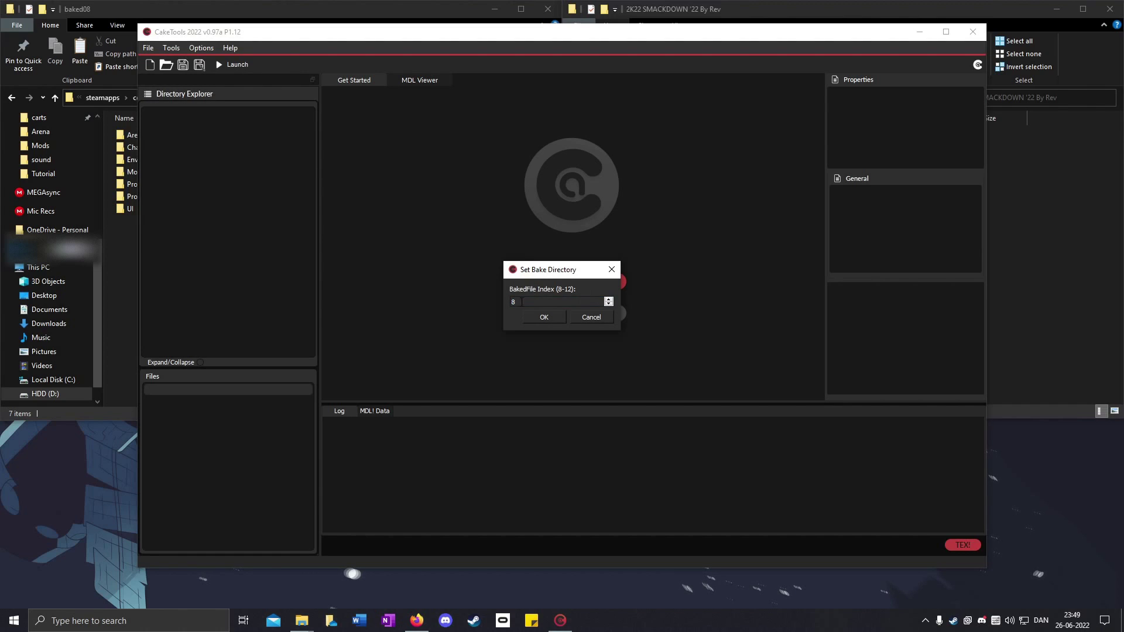
type("8")
left_click(556, 321)
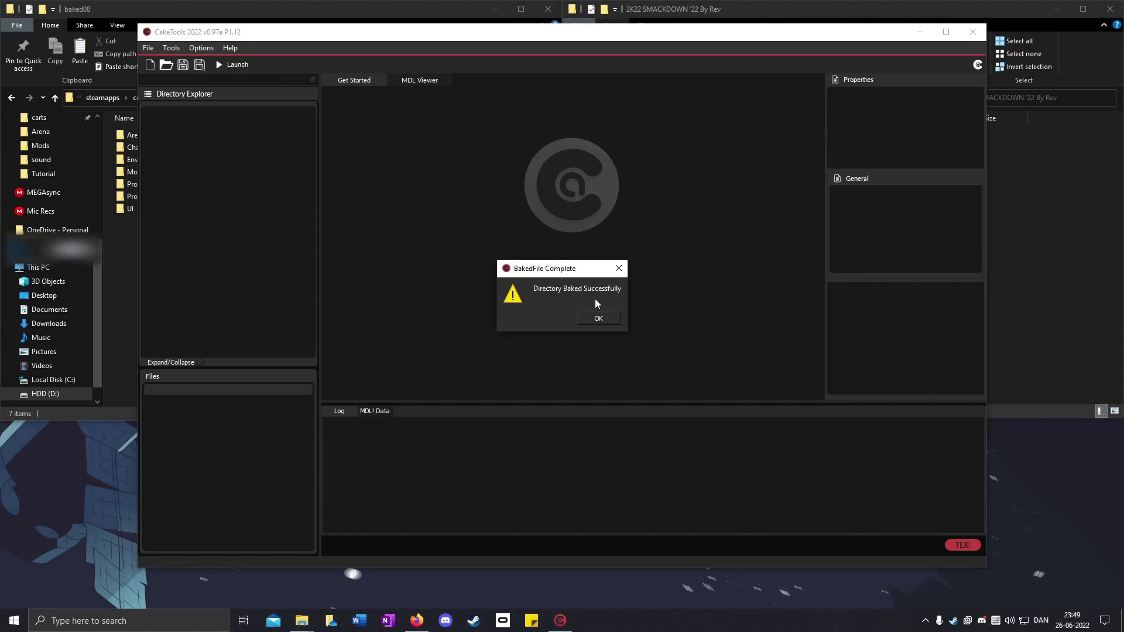
left_click(603, 318)
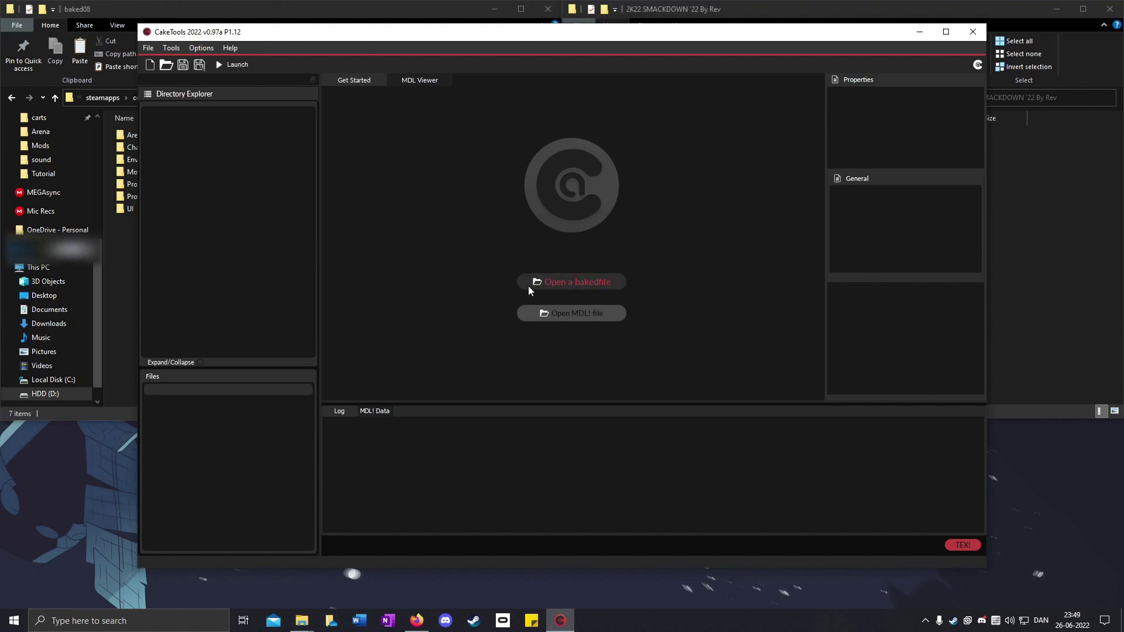
left_click(154, 50)
left_click(162, 136)
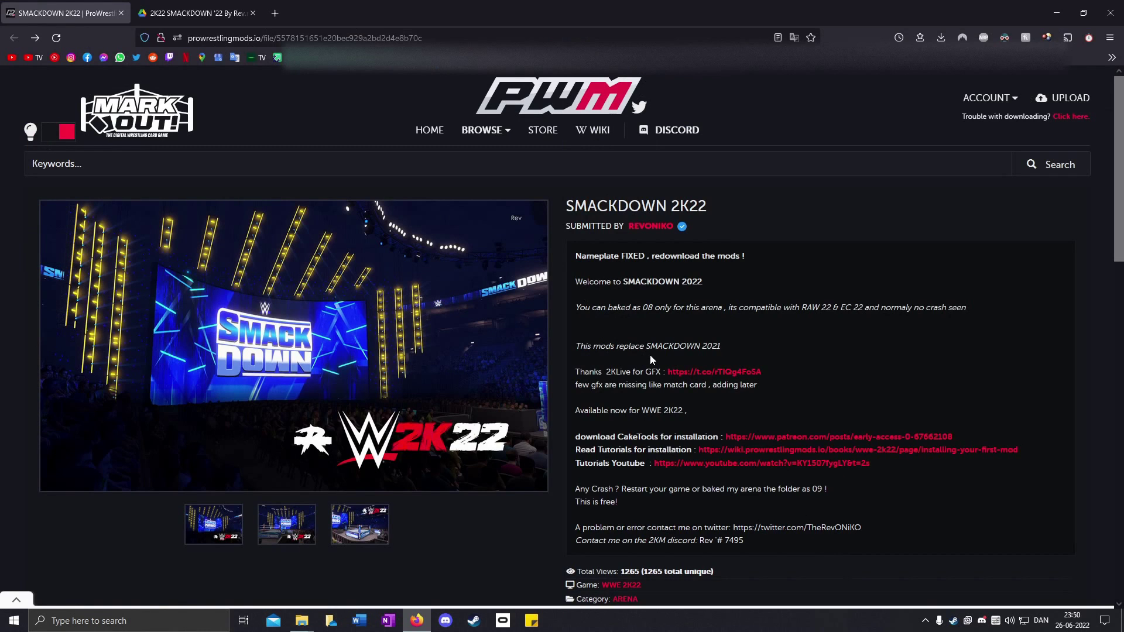
- Read the crash advice in the SMACKDOWN 2K22 mod page's description and return to the folder windows
scroll(650, 355, "down", 2)
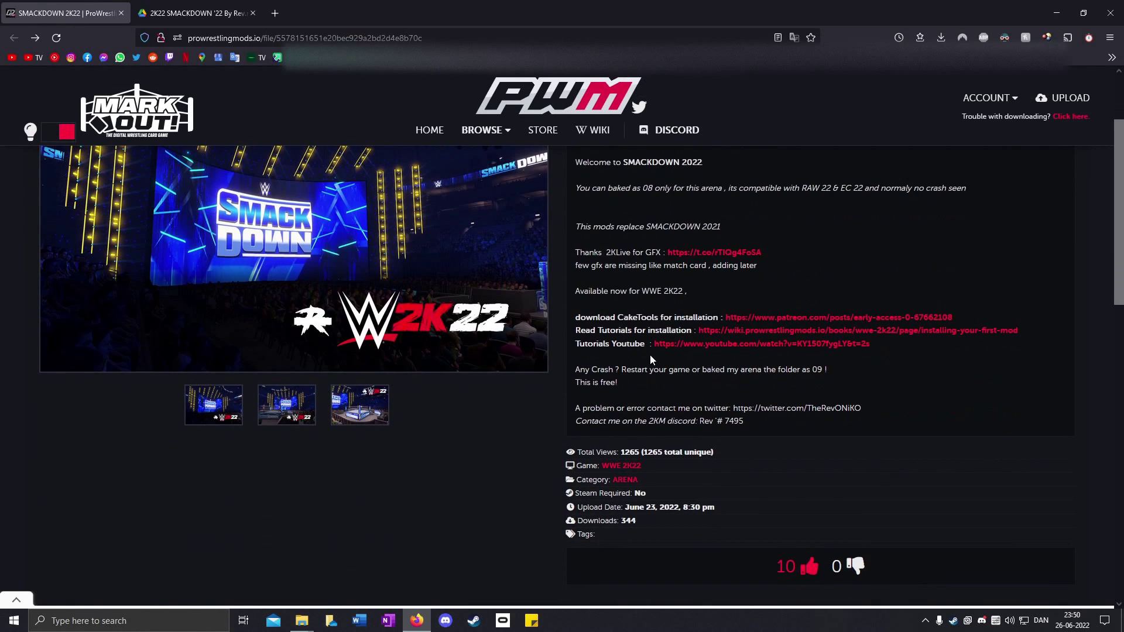
left_click_drag(575, 369, 616, 369)
scroll(562, 375, "up", 2)
left_click(623, 490)
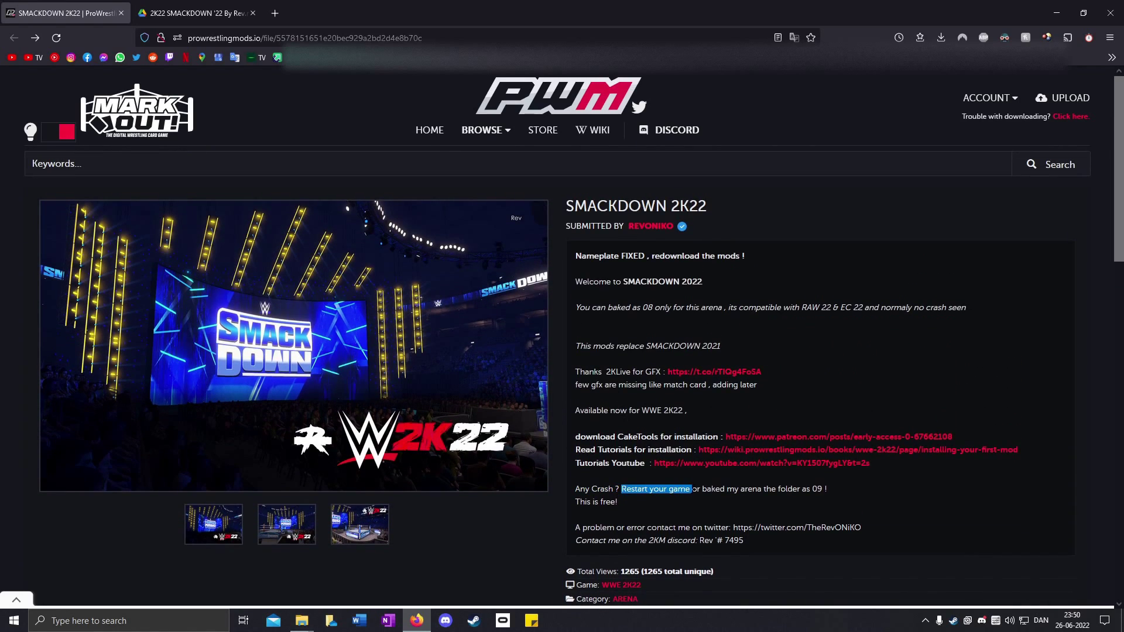
left_click(692, 490)
left_click_drag(701, 490, 763, 487)
left_click(826, 499)
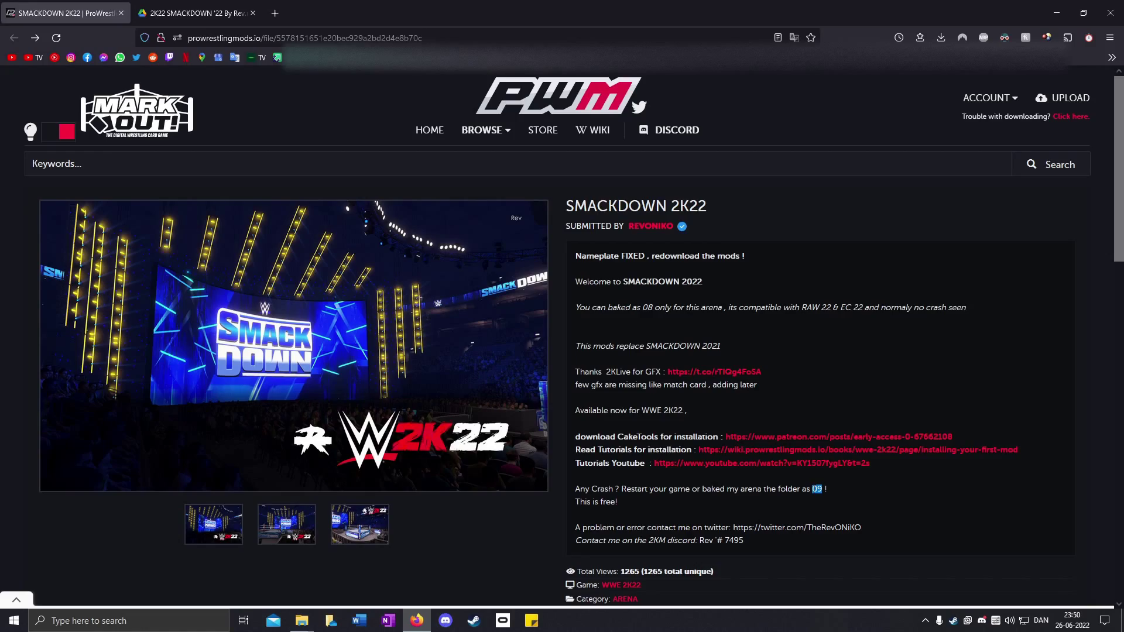
left_click(813, 489)
left_click(1049, 6)
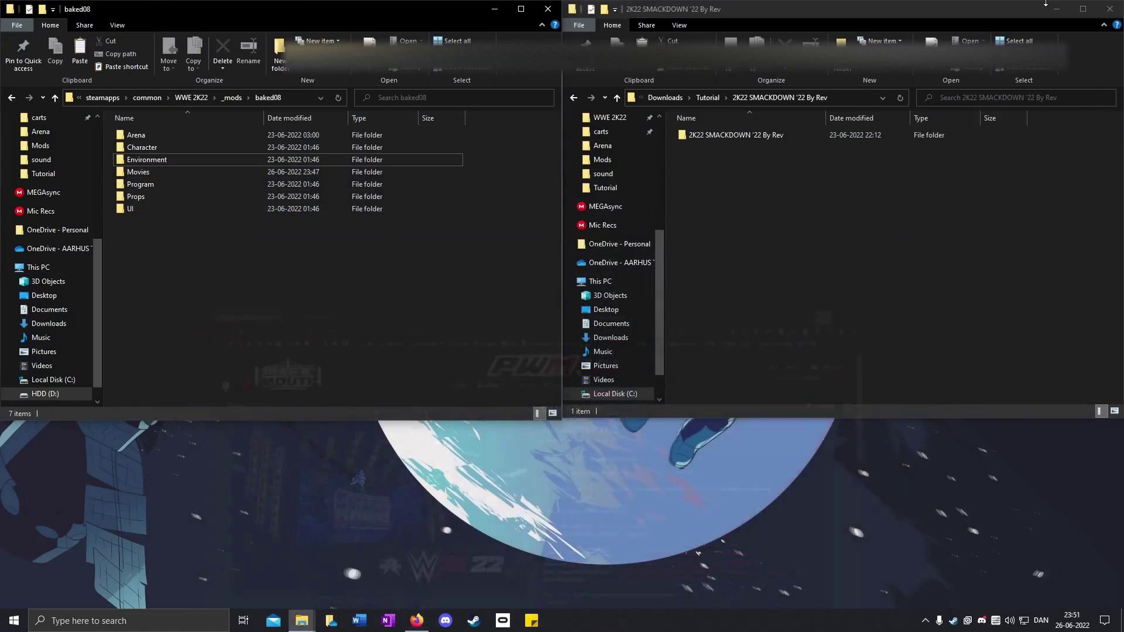